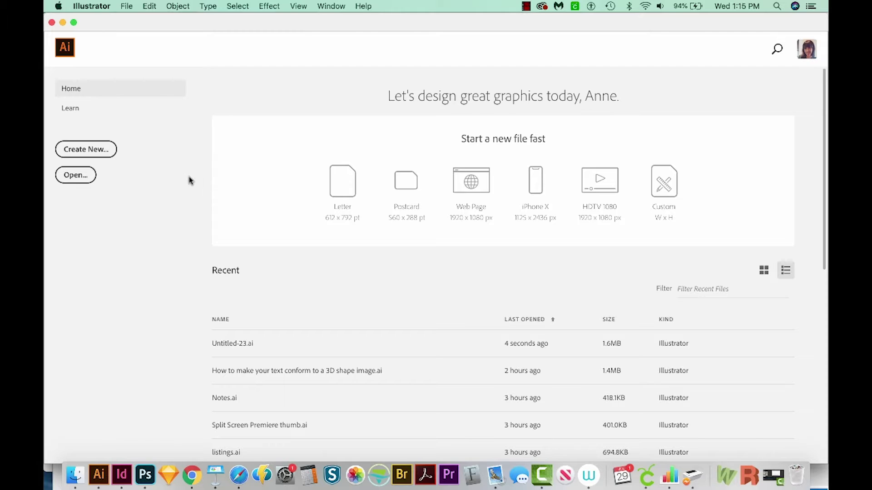
Create a blank Letter-size document (612 x 792 pt) from the Print presets
left_click(92, 150)
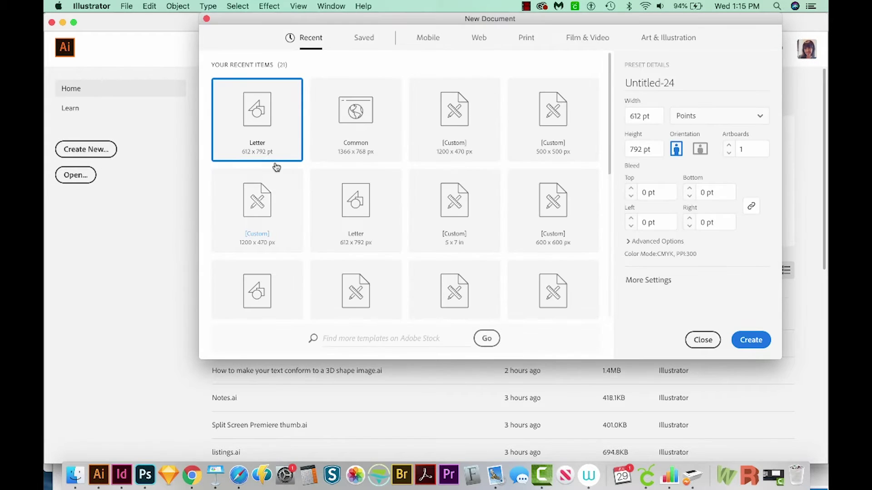
left_click(526, 41)
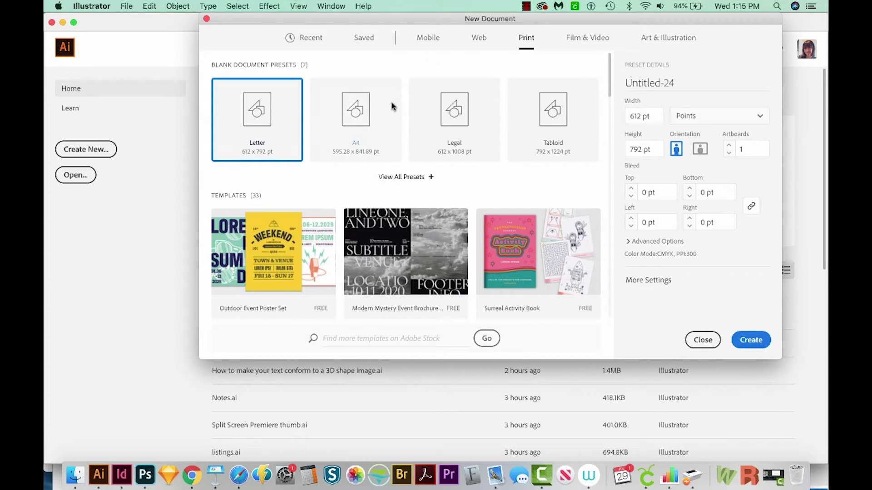
left_click(751, 344)
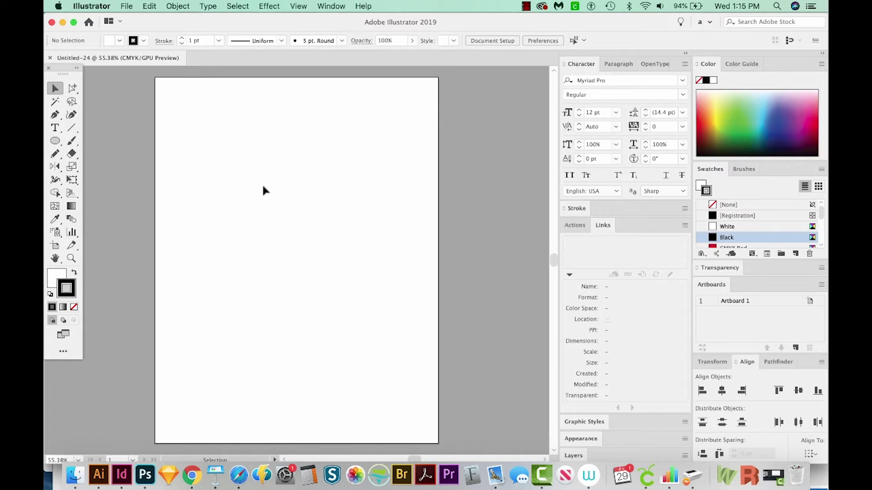
Type a black letter A near the top of the artboard and scale it to about 272 pt
key("t")
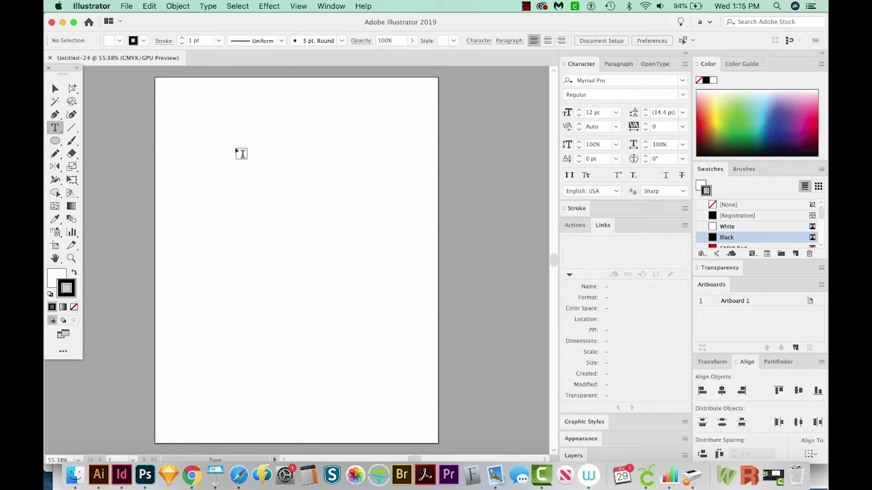
left_click(237, 150)
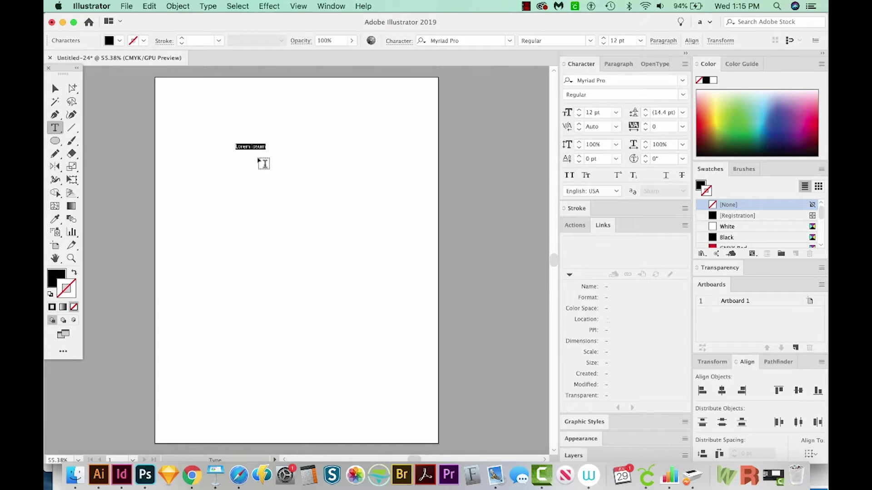
key("BackSpace")
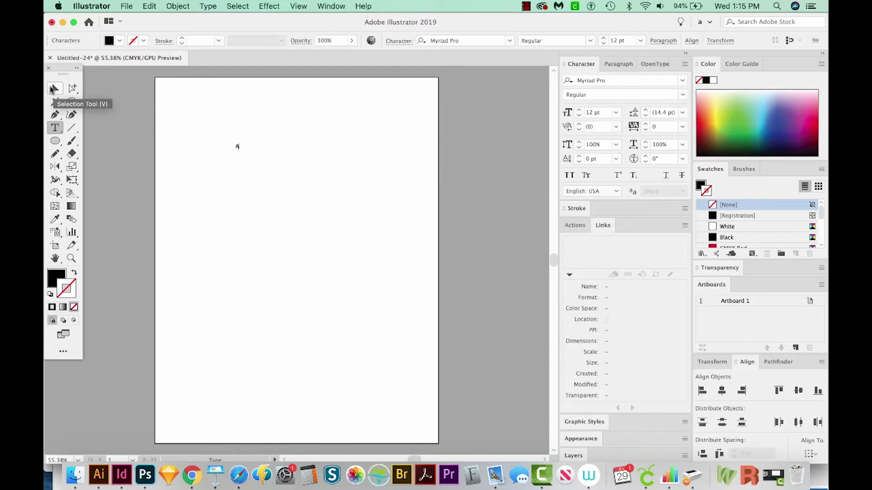
left_click(52, 88)
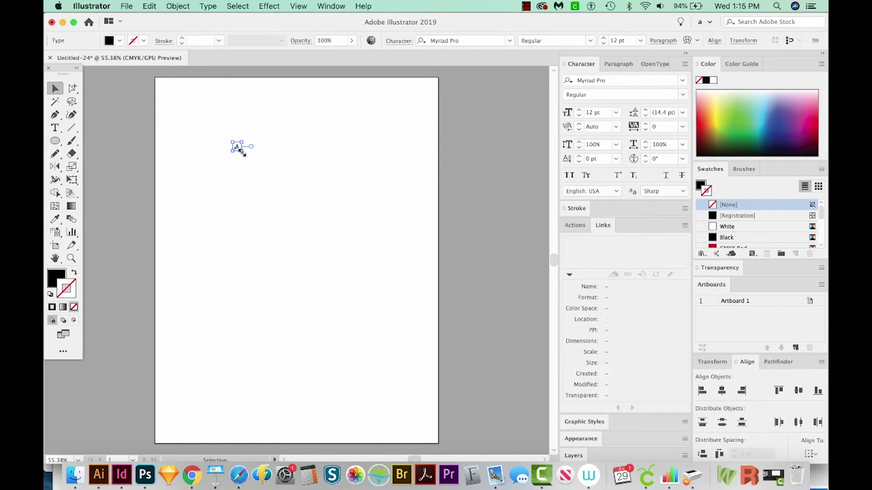
left_click_drag(243, 154, 428, 342)
left_click_drag(271, 221, 282, 217)
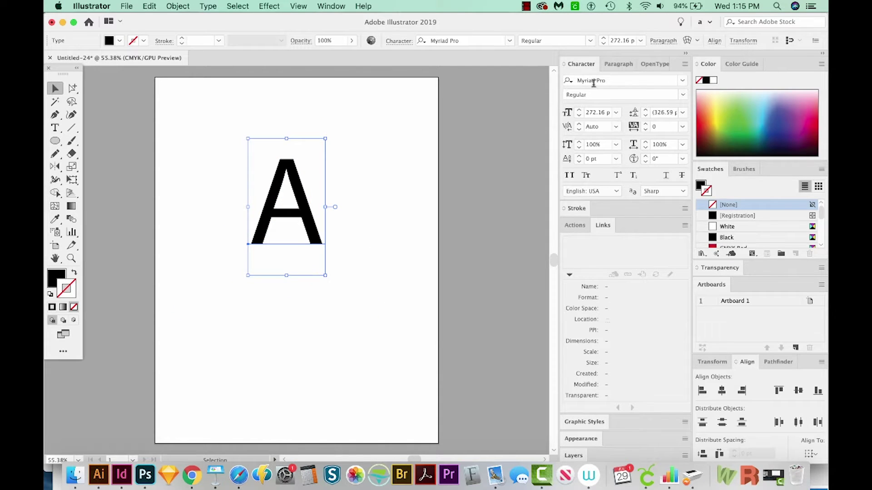
Set the A in Montserrat Bold and drag a duplicate beyond the artboard's right edge
left_click(613, 80)
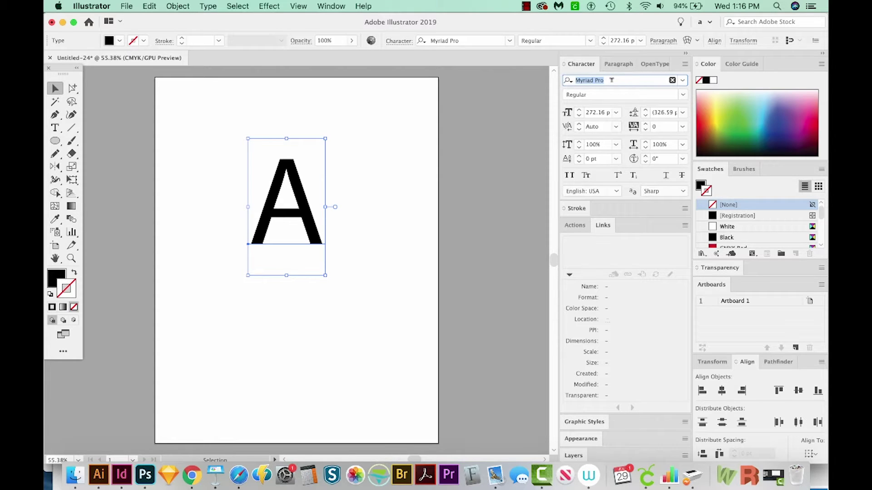
type("montserrat")
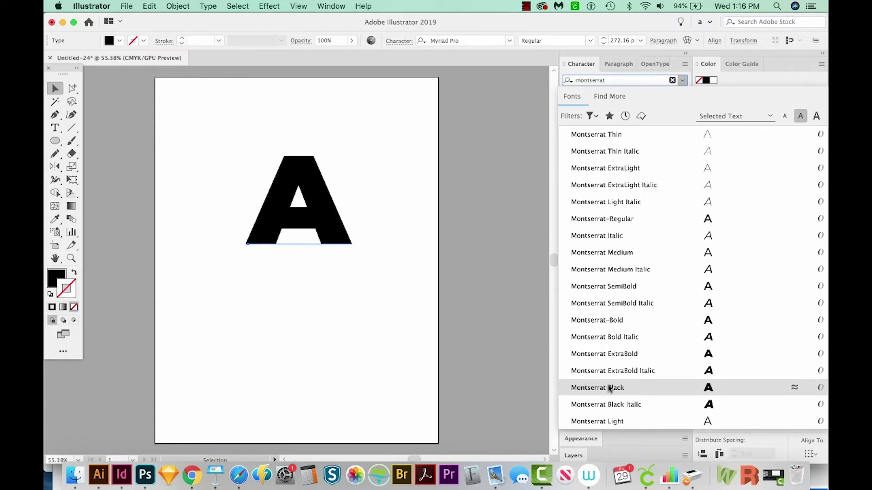
left_click(613, 321)
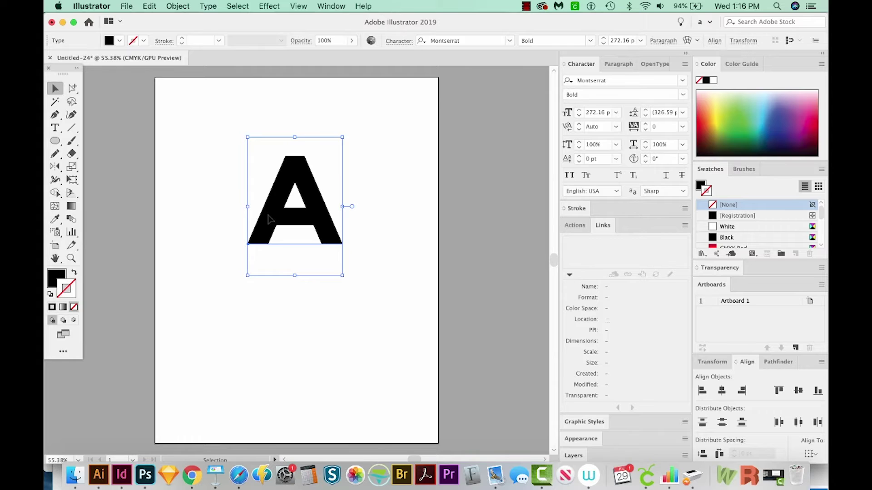
left_click_drag(273, 222, 484, 245)
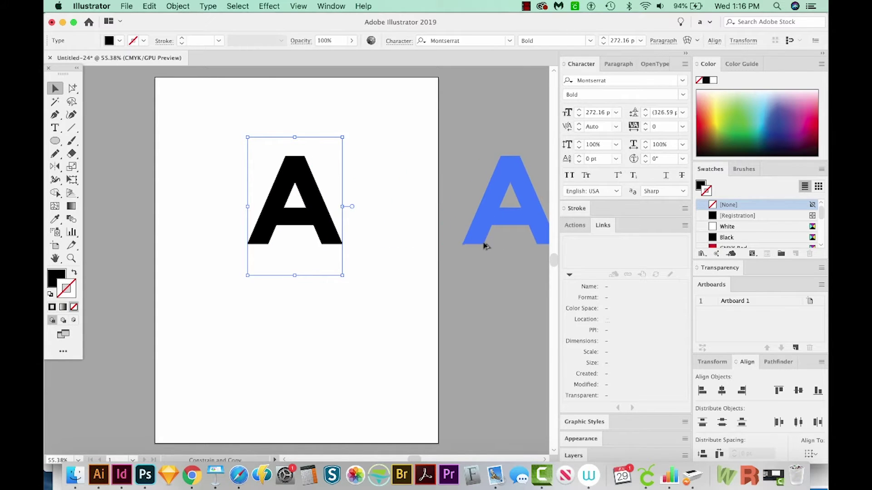
left_click_drag(484, 245, 481, 244)
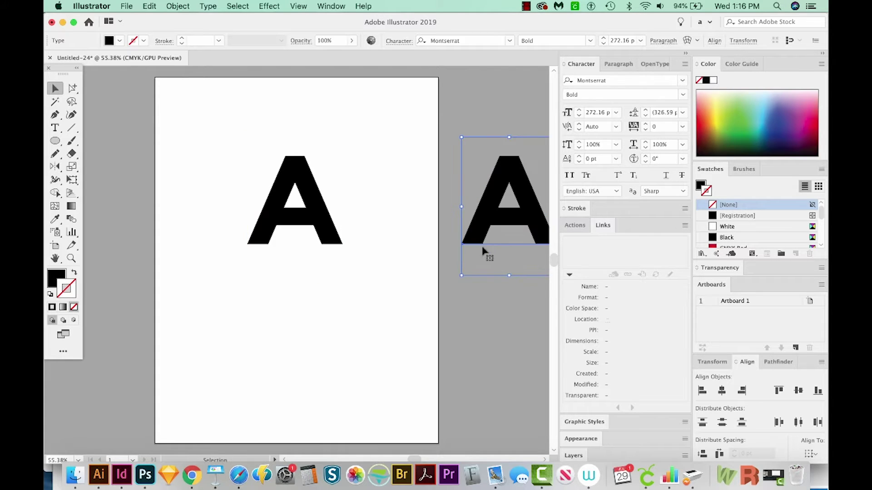
Convert the original A to outlines and give it a green fill from the Color panel
left_click(332, 232)
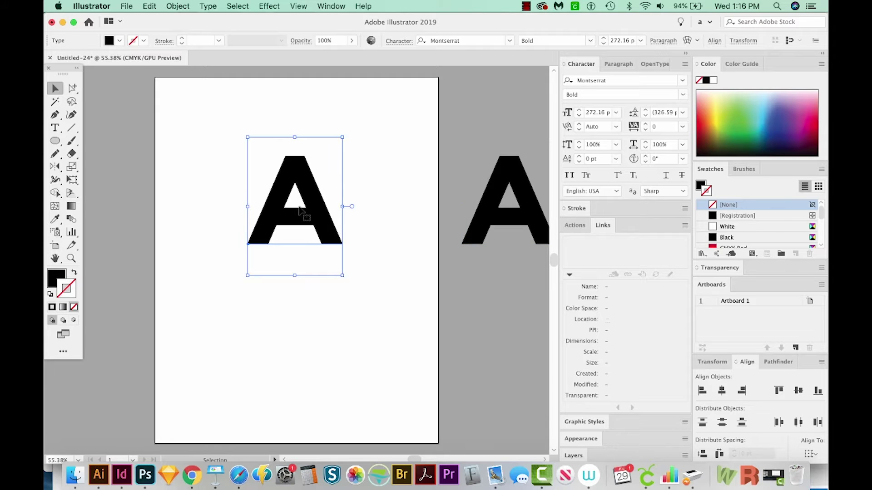
left_click(216, 8)
left_click(240, 184)
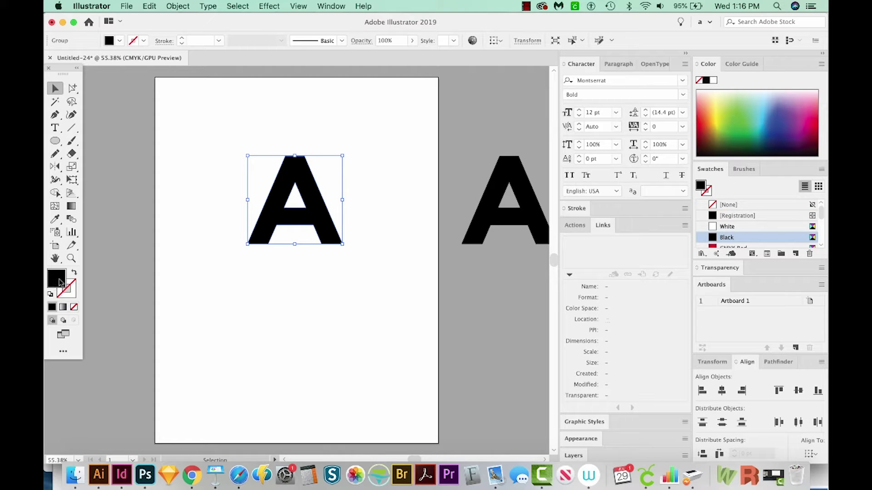
left_click(737, 121)
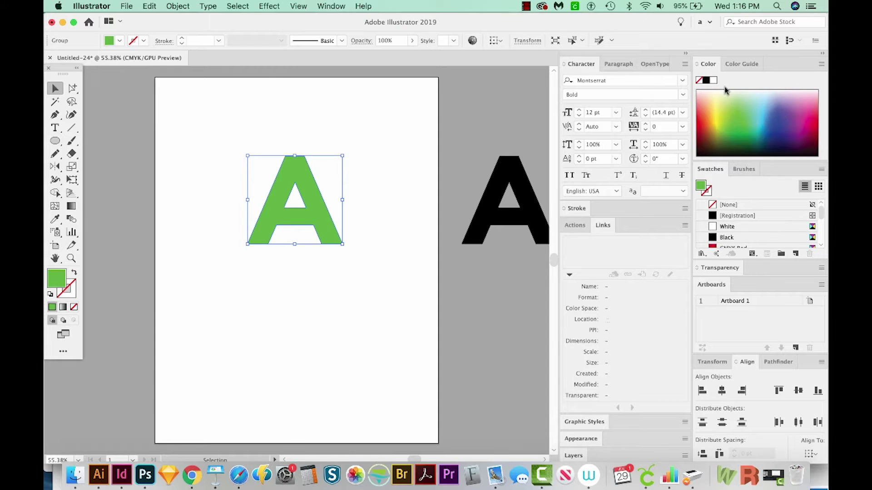
left_click(337, 5)
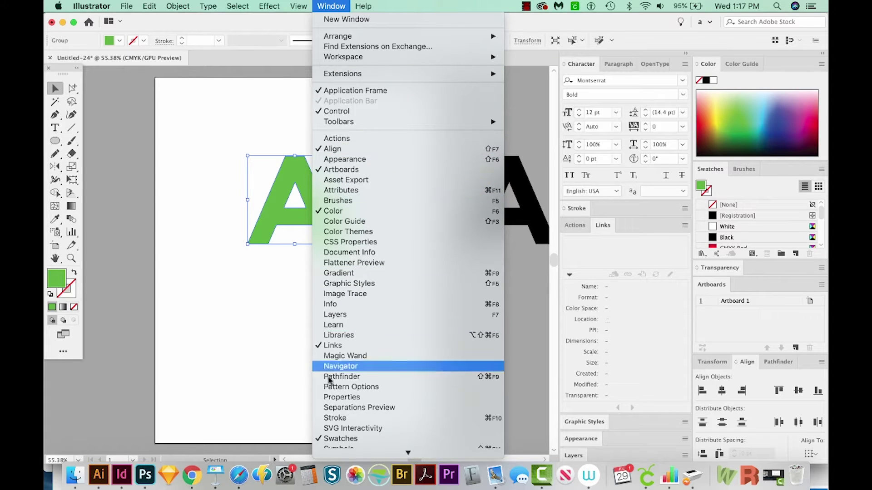
left_click(289, 380)
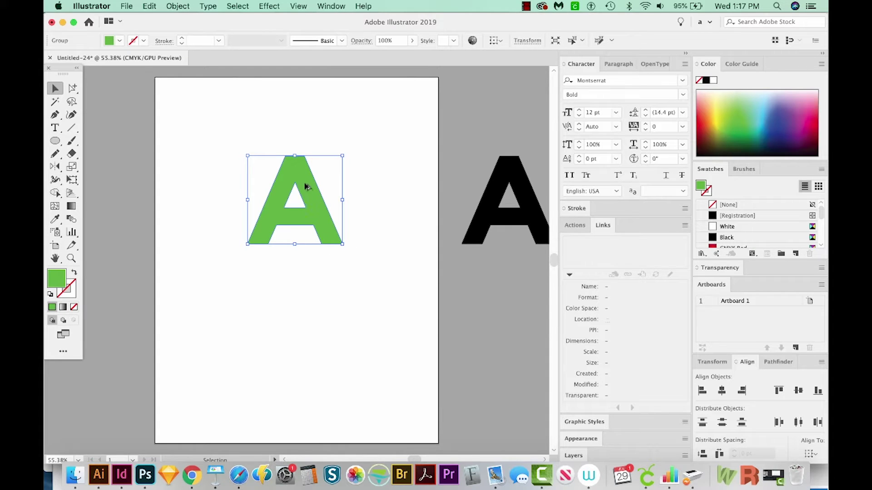
Option-drag a slightly offset copy of the green A and open the Gradient panel
left_click_drag(305, 184, 313, 190)
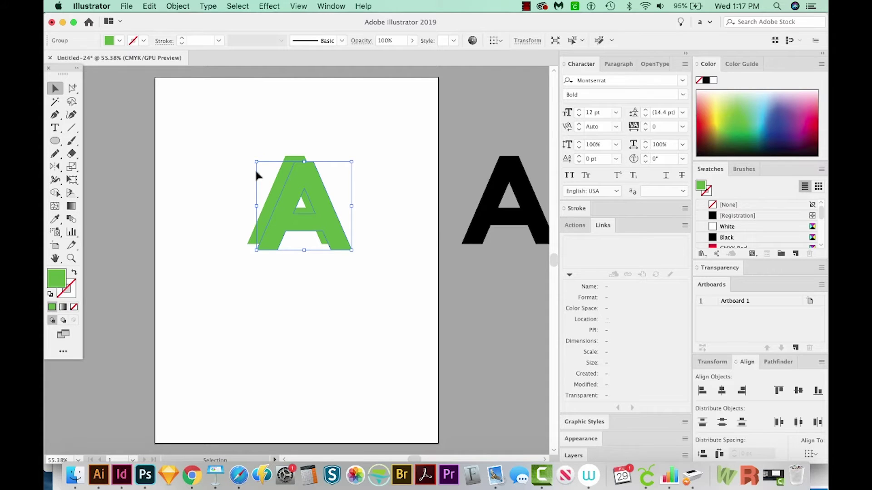
left_click(327, 7)
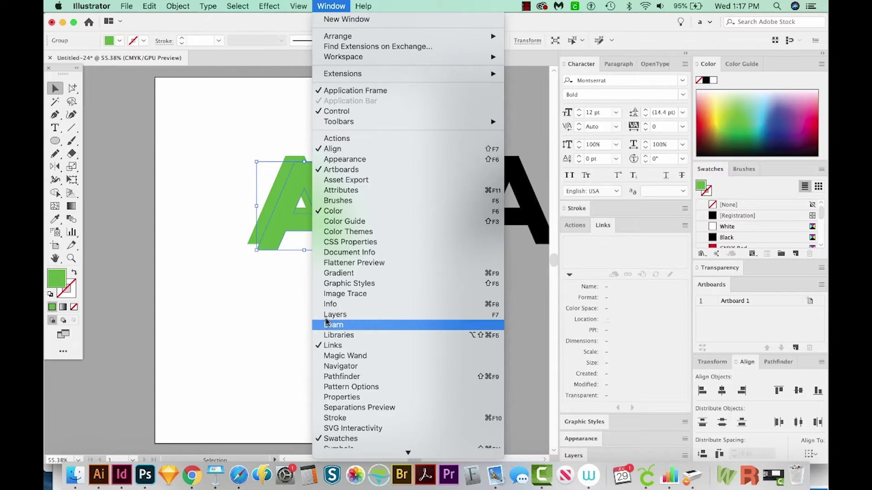
left_click(359, 272)
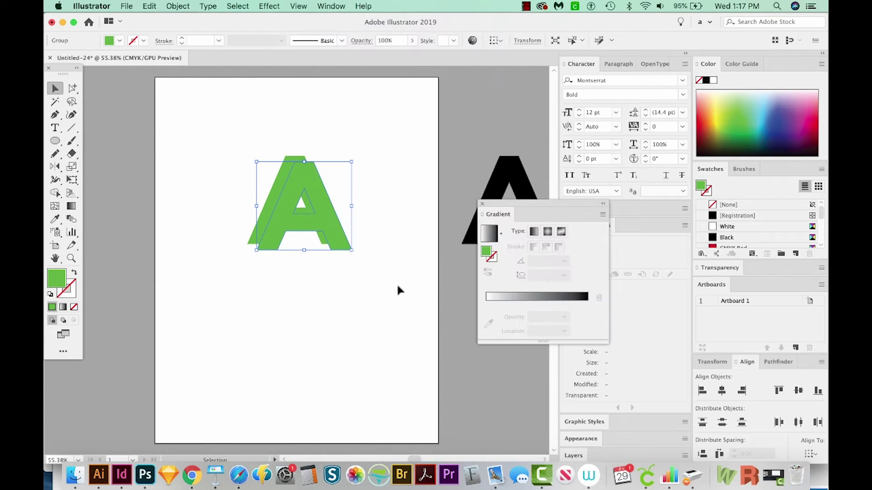
left_click_drag(544, 205, 498, 252)
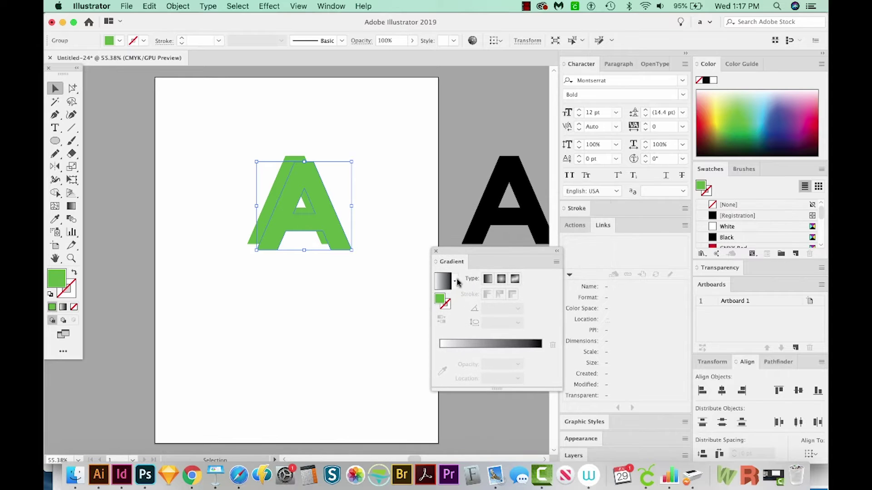
left_click(71, 209)
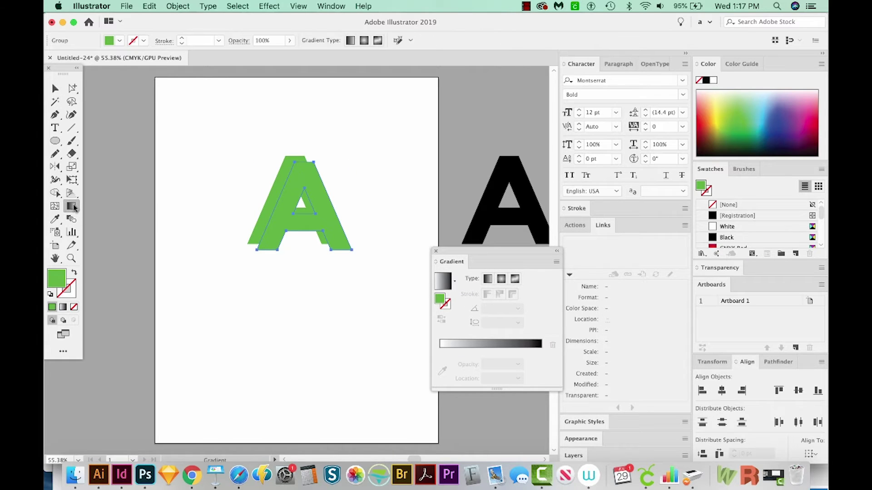
Fill the front A with a white-to-black gradient, shift its midpoint, and angle it to -19.8°
left_click(494, 345)
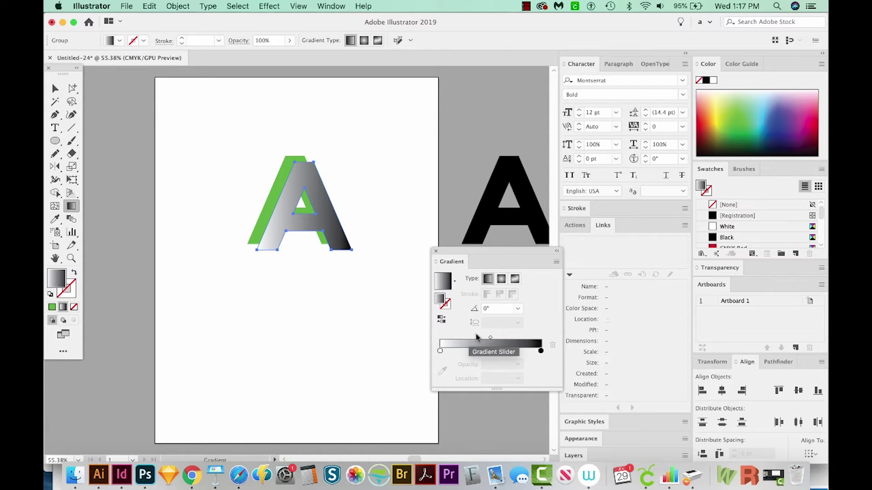
left_click_drag(490, 339, 503, 337)
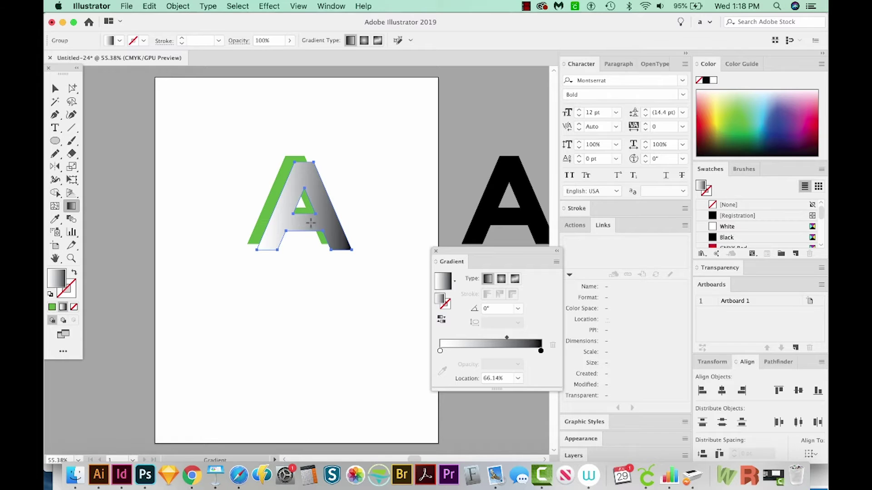
left_click(312, 220)
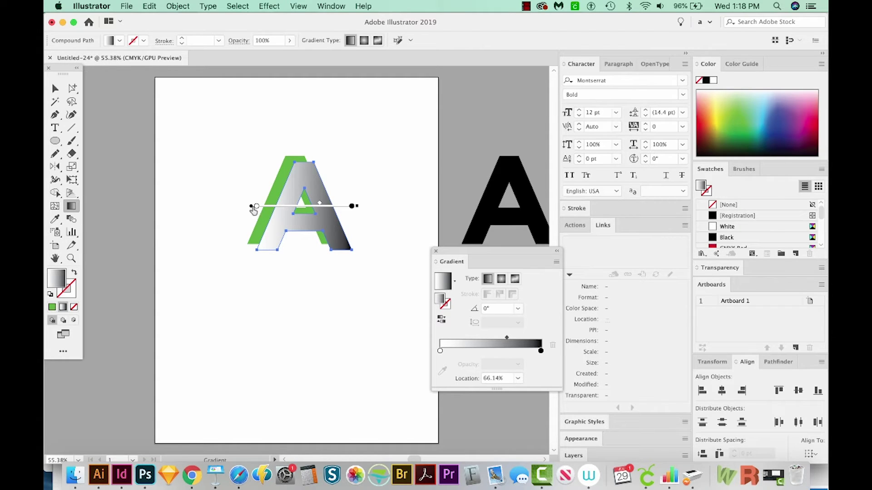
left_click(256, 207)
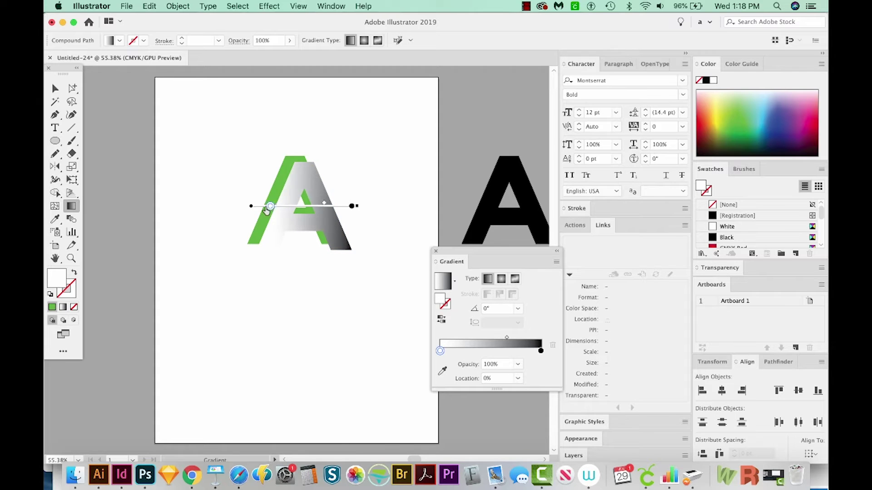
mouse_move(257, 209)
left_mouse_down()
mouse_move(272, 208)
mouse_move(259, 207)
left_mouse_up()
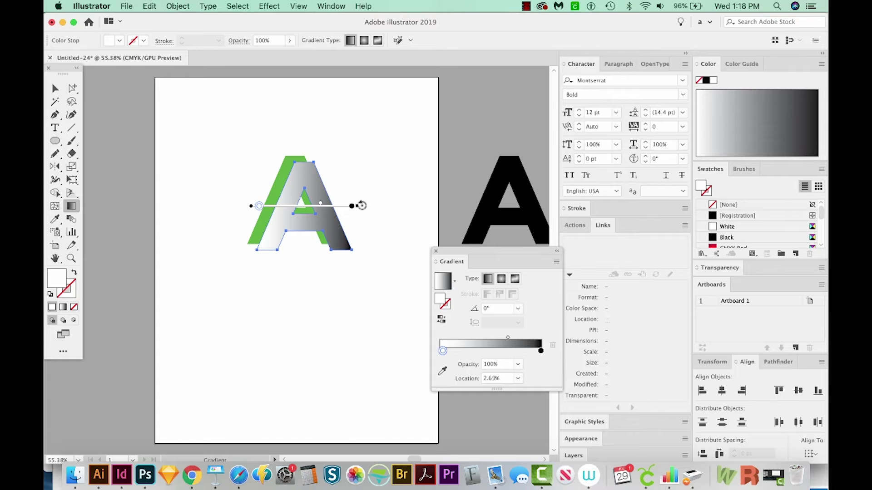
left_click_drag(362, 203, 355, 244)
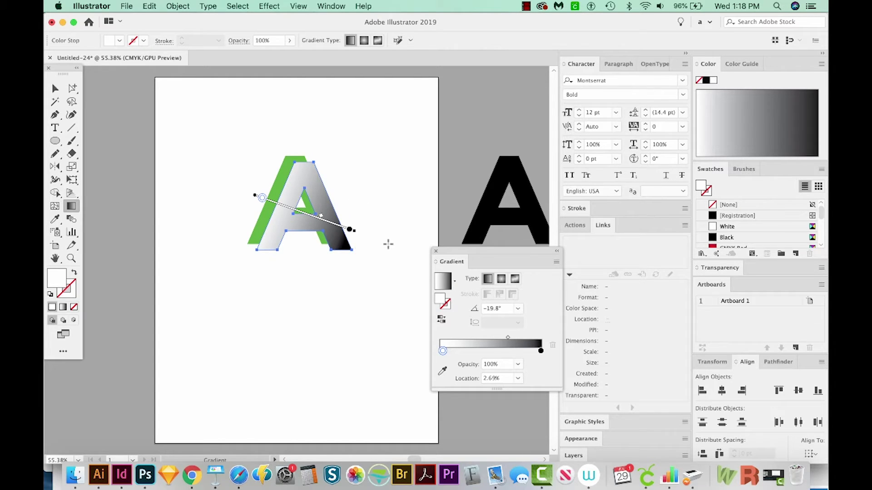
left_click(268, 6)
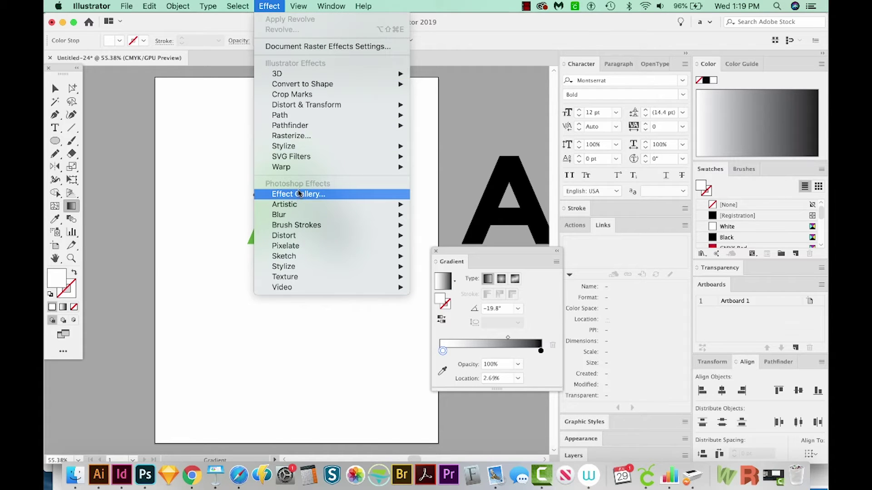
Apply Pixelate > Color Halftone to the gradient A with Max. Radius 10
mouse_move(291, 246)
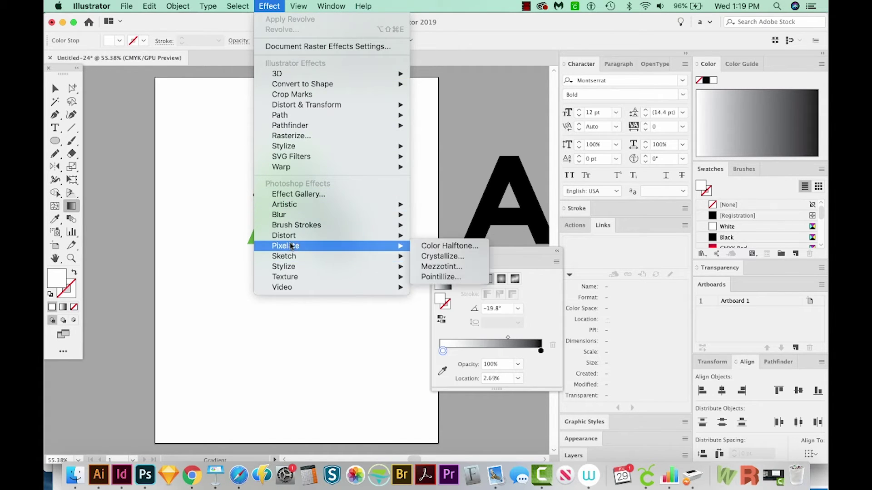
left_click(427, 247)
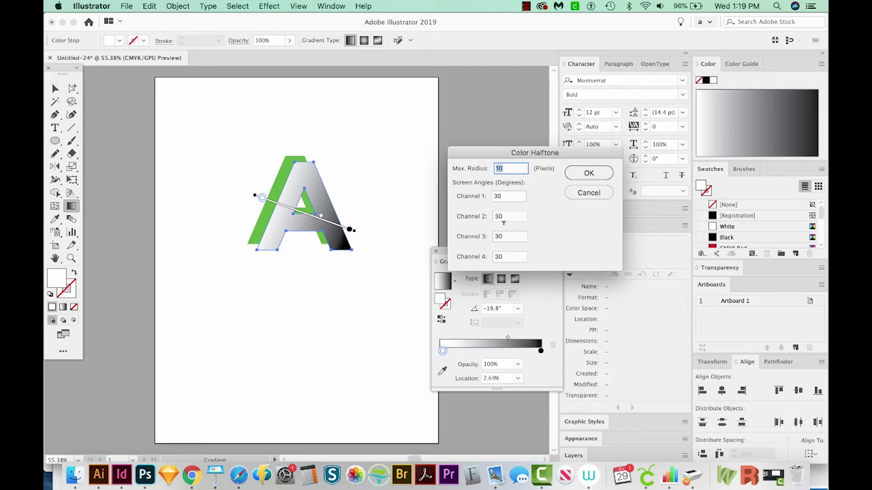
left_click(586, 175)
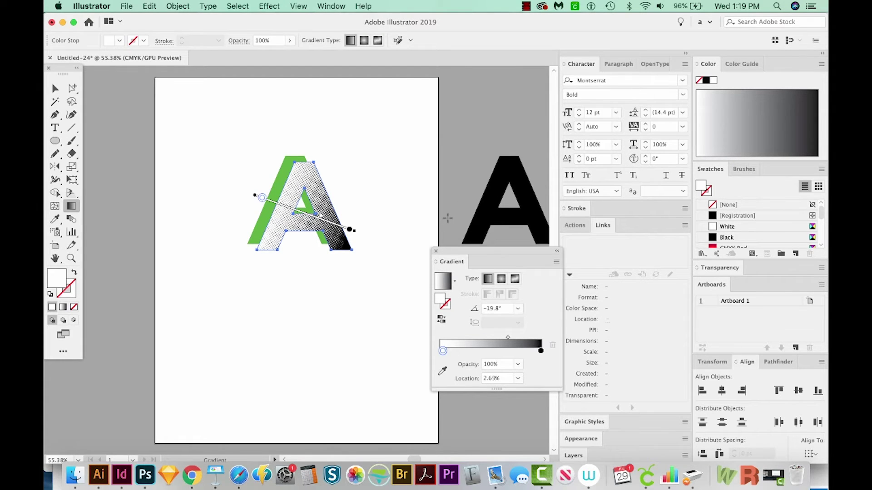
Zoom in on the halftone A and move the gradient's white stop to 19.29%
key("z")
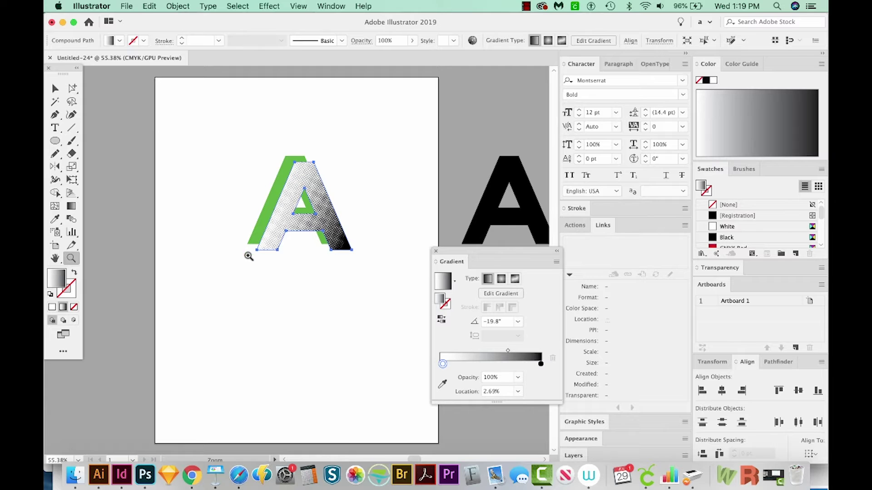
left_click_drag(250, 270, 380, 157)
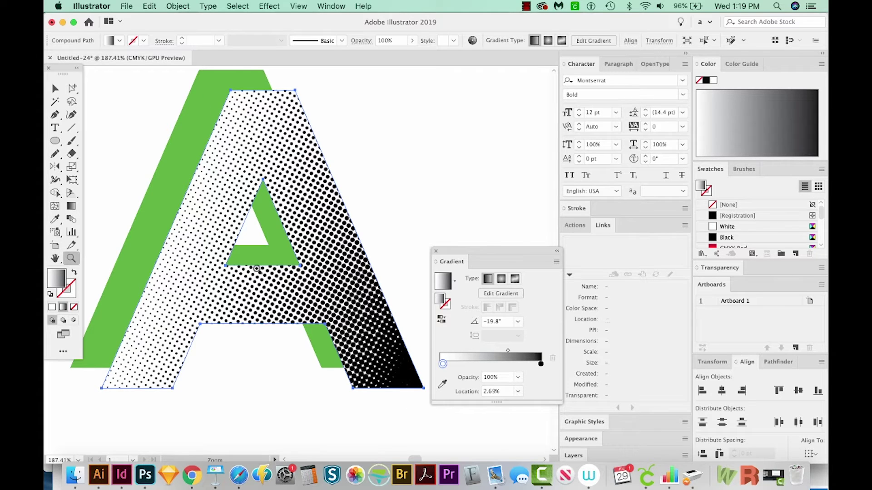
left_click_drag(443, 364, 459, 364)
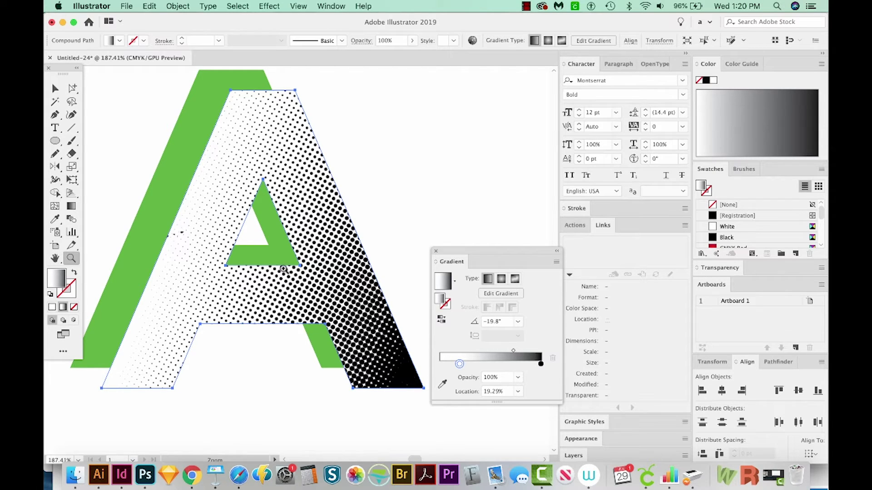
Re-angle the gradient to about -16.3° and shift it slightly down and right
left_click(72, 206)
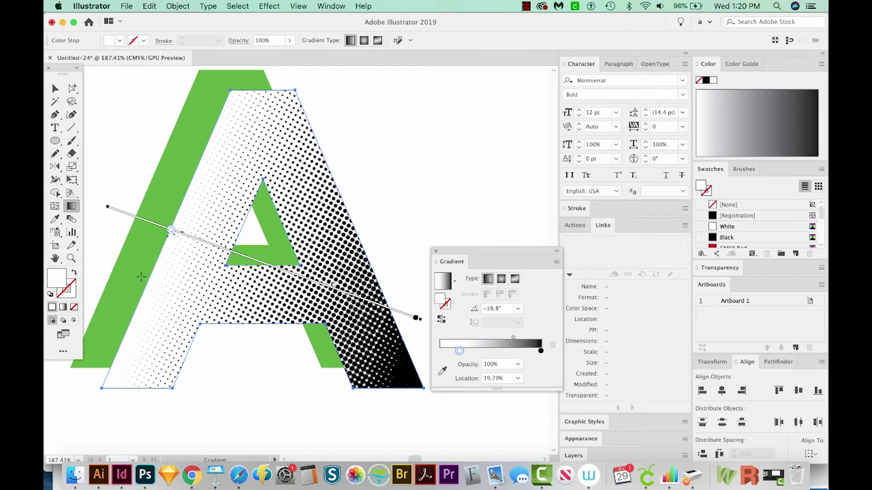
left_click(416, 318)
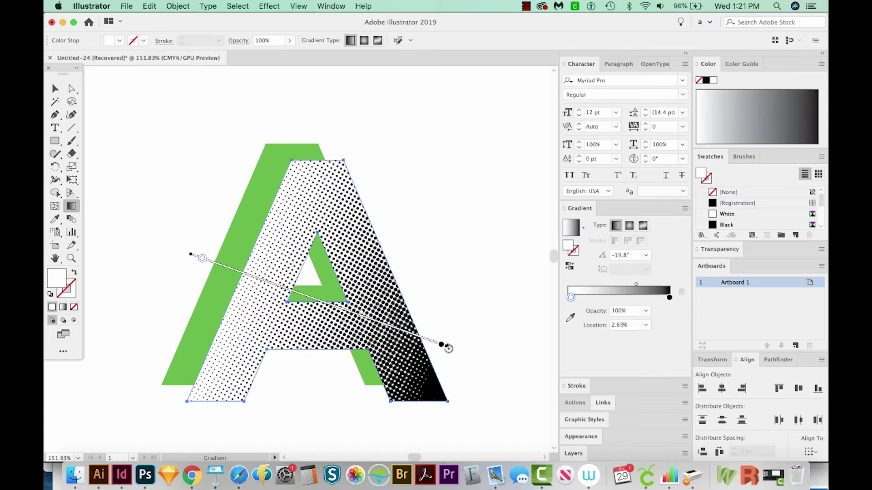
mouse_move(448, 349)
left_mouse_down()
mouse_move(490, 257)
mouse_move(485, 266)
left_mouse_up()
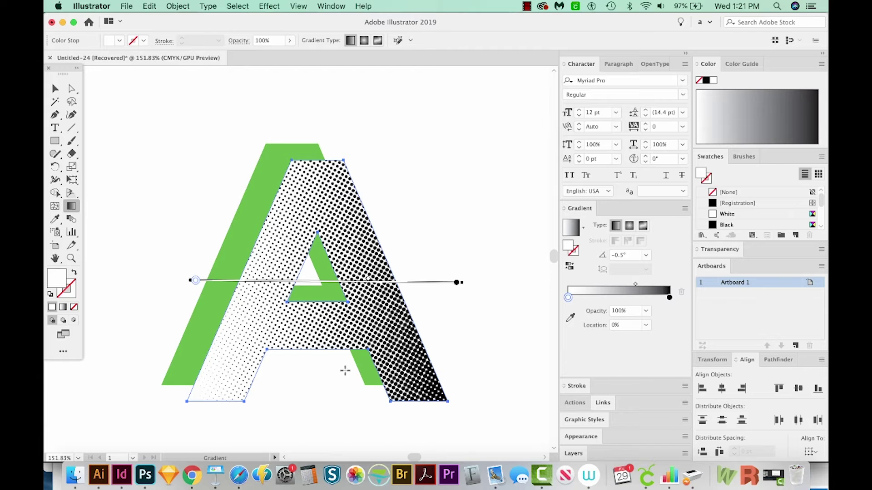
mouse_move(461, 288)
left_mouse_down()
mouse_move(477, 298)
mouse_move(457, 372)
mouse_move(473, 360)
left_mouse_up()
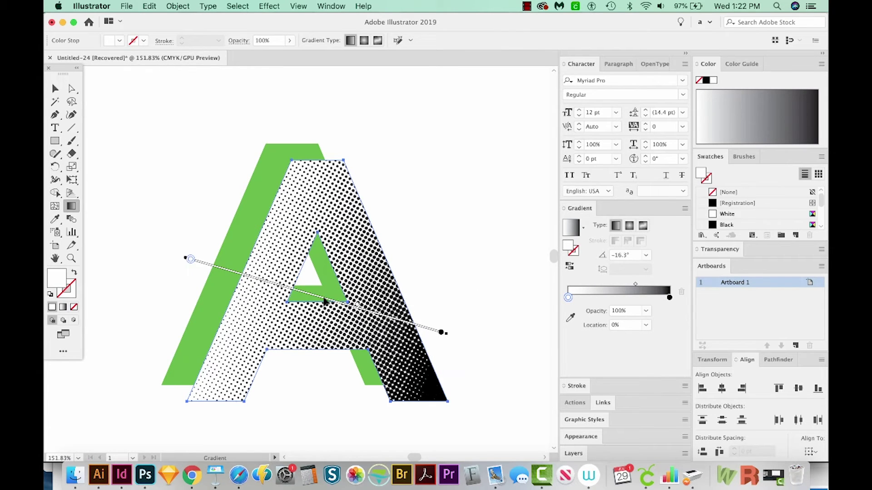
left_click_drag(326, 304, 350, 311)
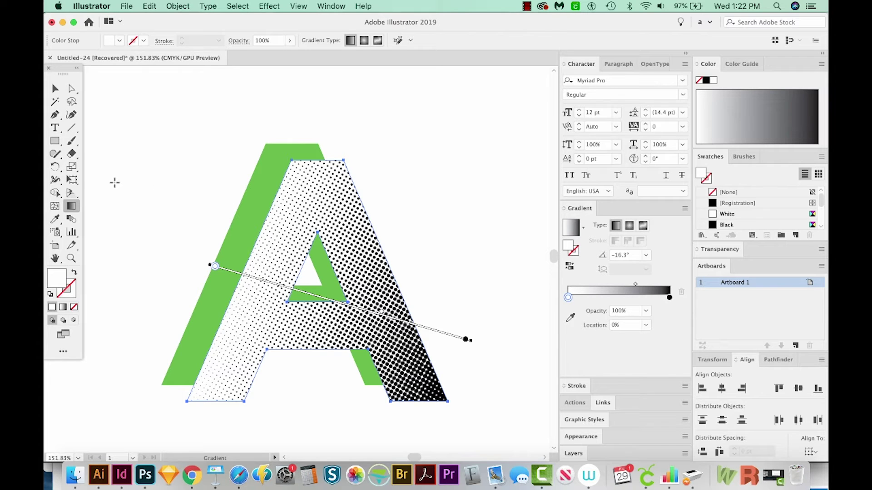
Bring the green A in front of the halftone copy
left_click(55, 88)
left_click(172, 200)
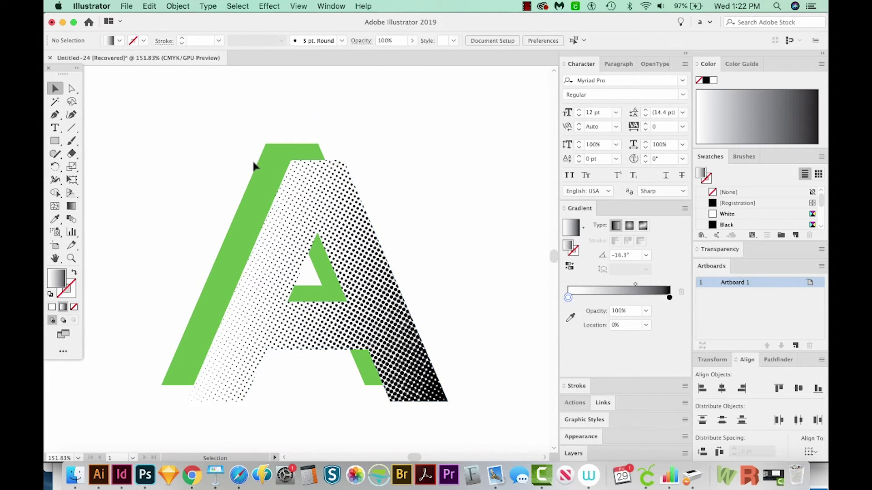
left_click(267, 154)
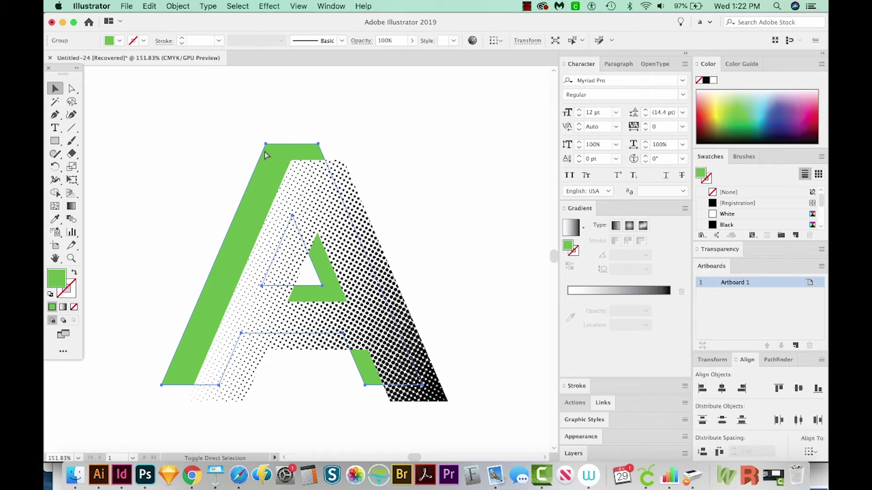
key("super+shift+bracketright")
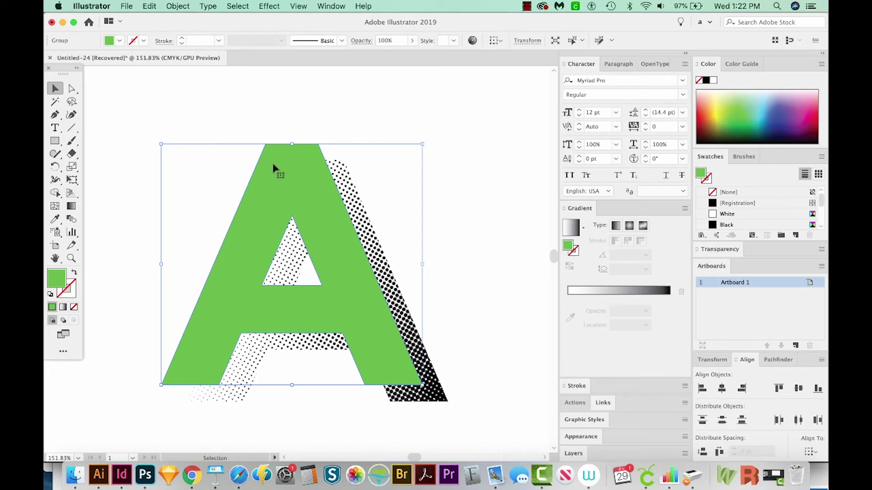
Offset the green A up-left of the halftone so the dots form a drop shadow
key("shift+Right")
key("shift+Right")
key("shift+Down")
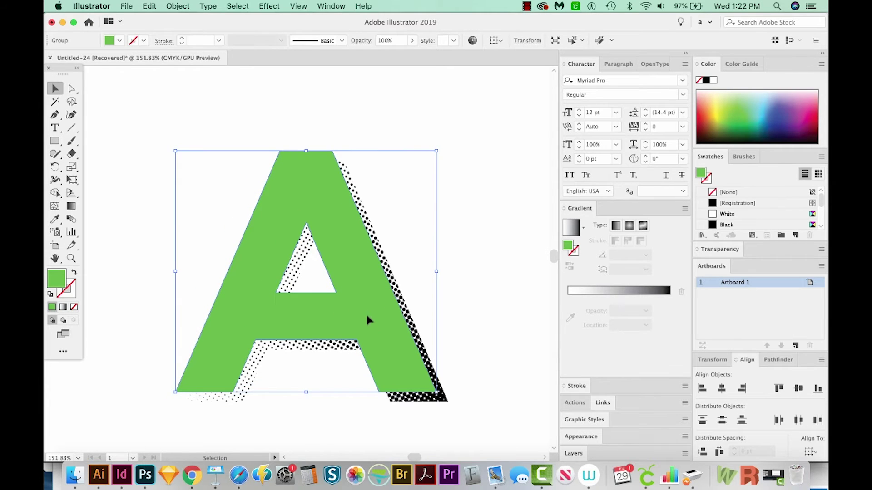
left_click_drag(366, 317, 360, 317)
left_click(486, 398)
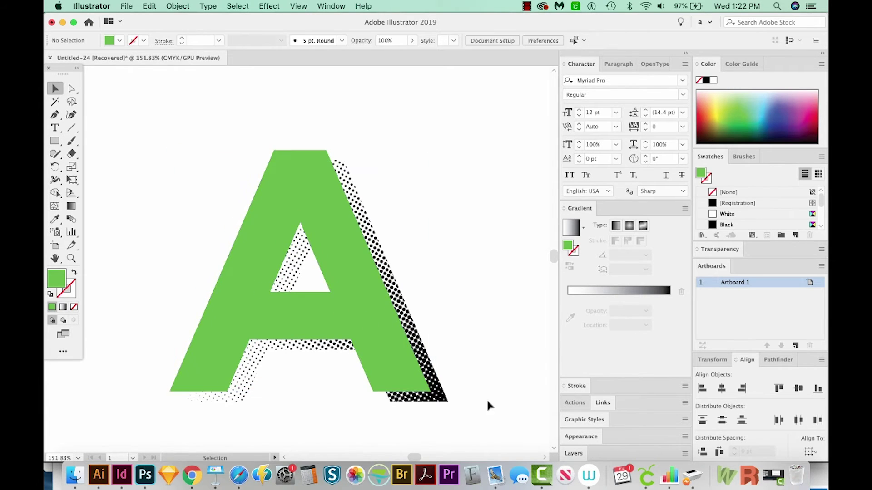
key("z")
left_click_drag(486, 399, 356, 309)
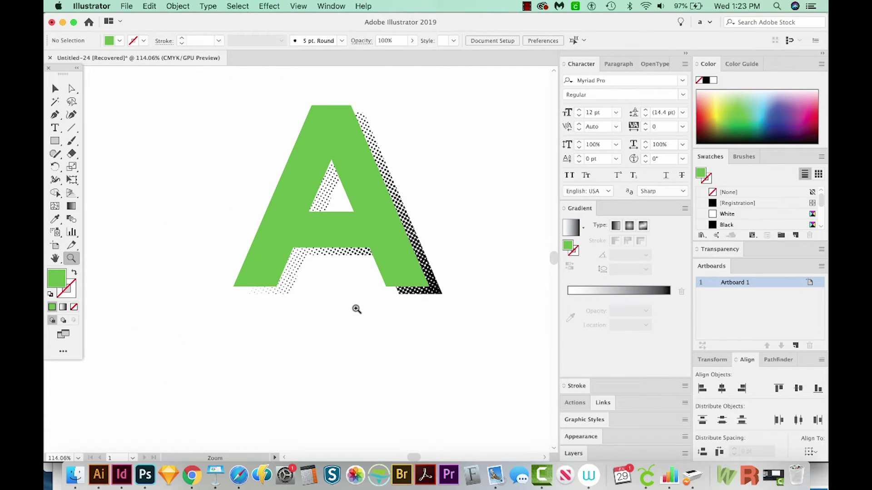
Select all and Alt-drag the green A with its halftone shadow downward to duplicate it
scroll(410, 320, "down", 2)
scroll(411, 319, "right", 2)
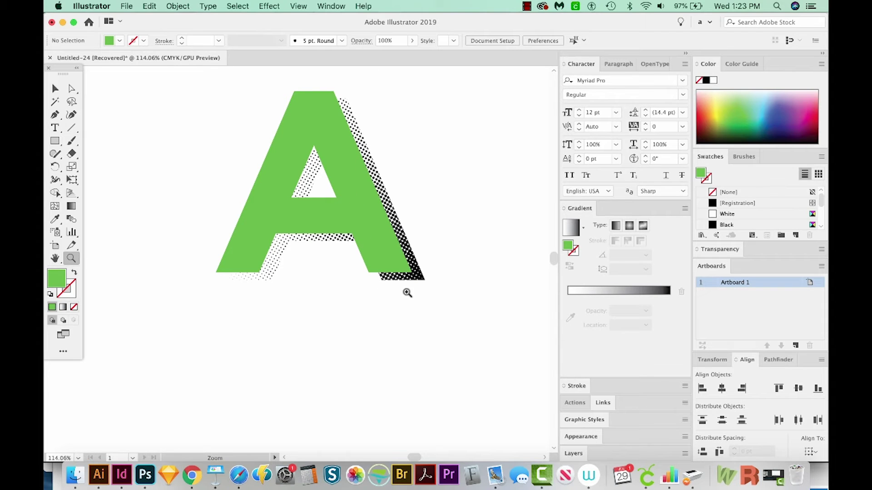
left_click_drag(400, 300, 425, 279)
key("v")
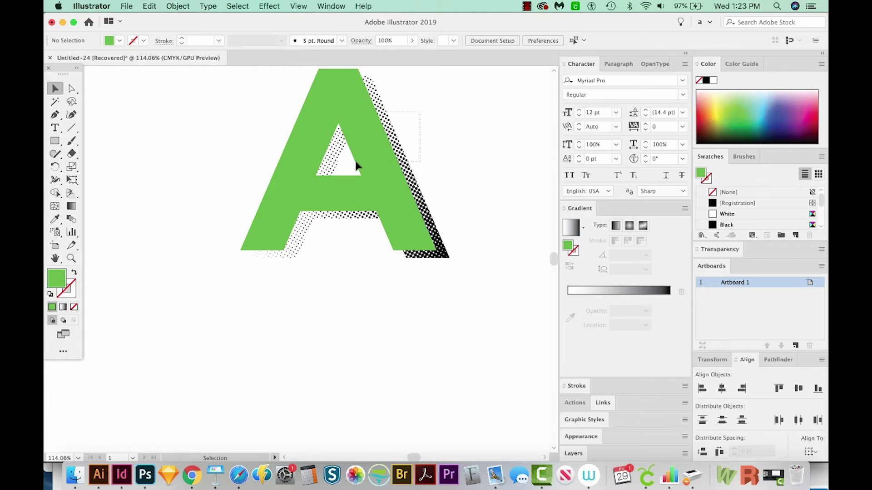
key("super+a")
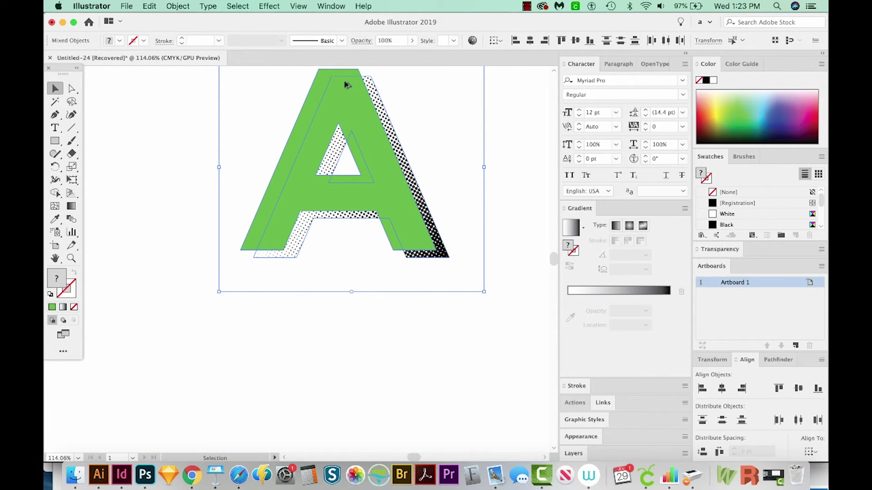
left_click_drag(345, 85, 350, 368)
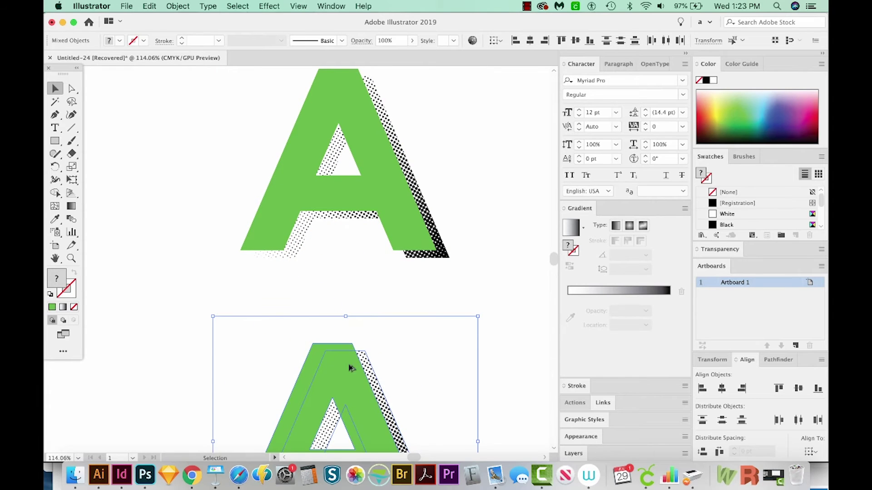
scroll(485, 218, "down", 10)
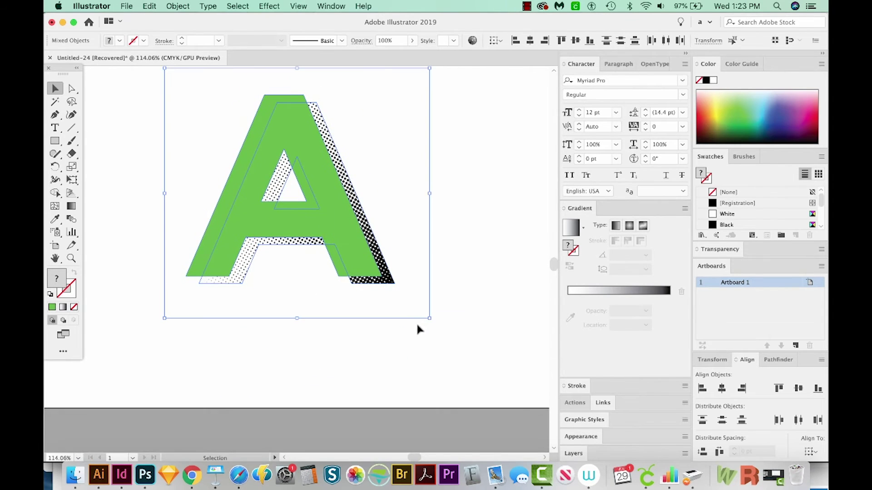
left_click(417, 325)
Fill the duplicate's halftone shadow with light grey C=0 M=0 Y=0 K=10 via the Appearance panel
left_click(382, 253)
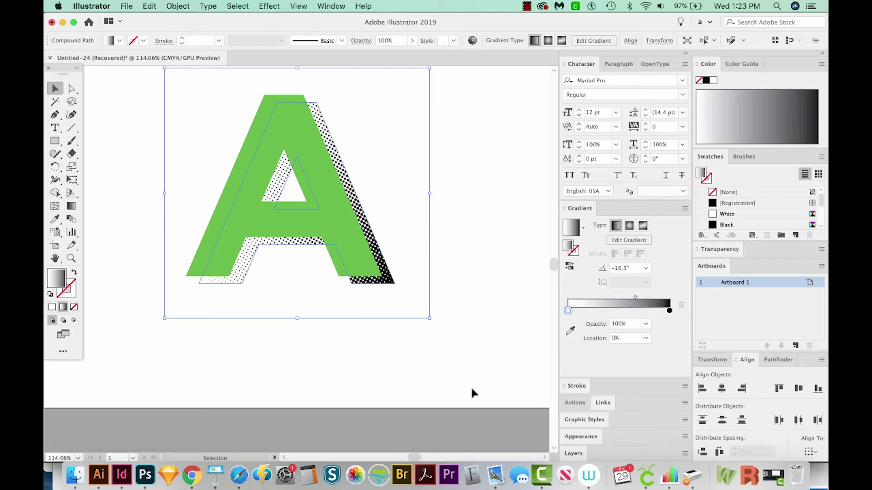
left_click(581, 437)
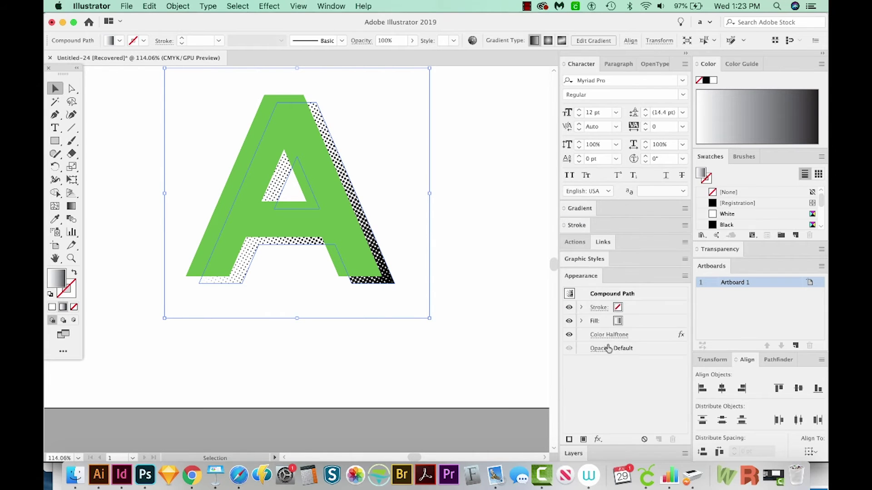
left_click(618, 322)
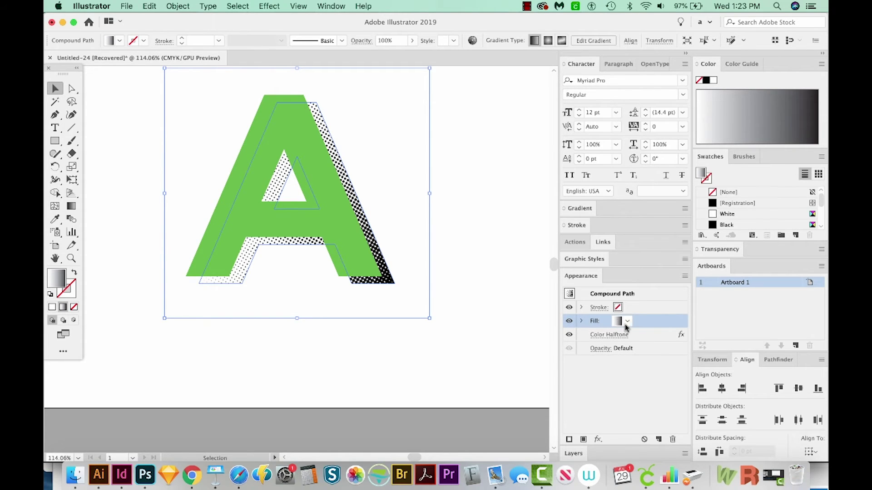
left_click(627, 323)
left_click(565, 372)
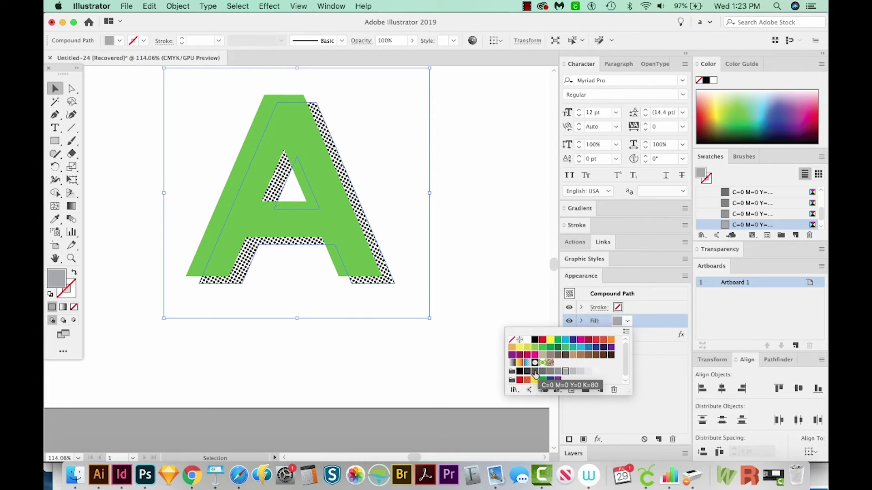
left_click(534, 372)
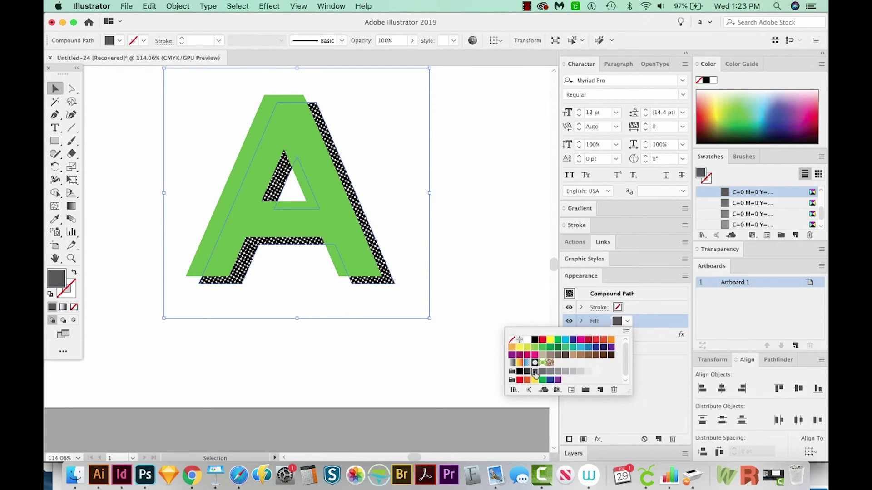
left_click(544, 372)
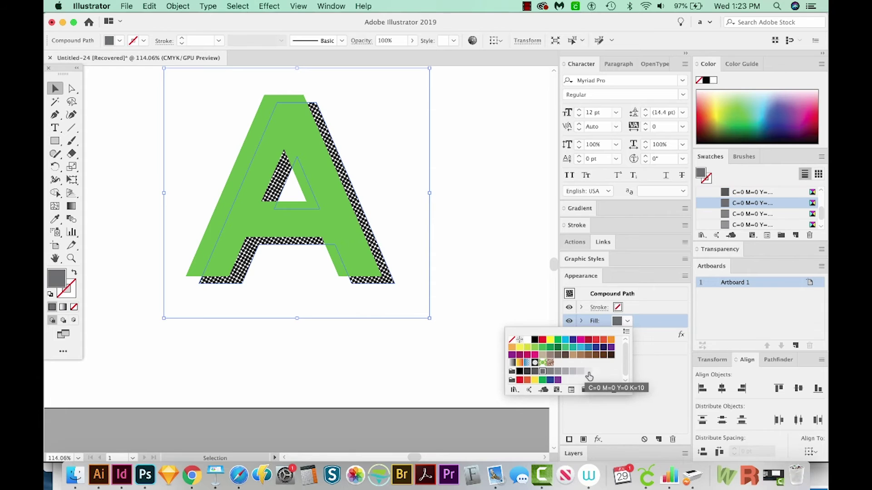
left_click(588, 372)
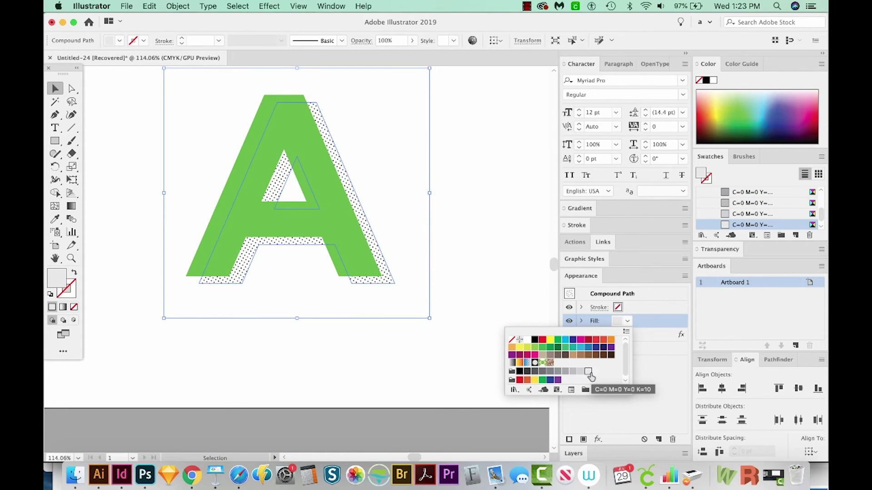
left_click(580, 372)
left_click_drag(366, 182, 426, 449)
left_click(438, 315)
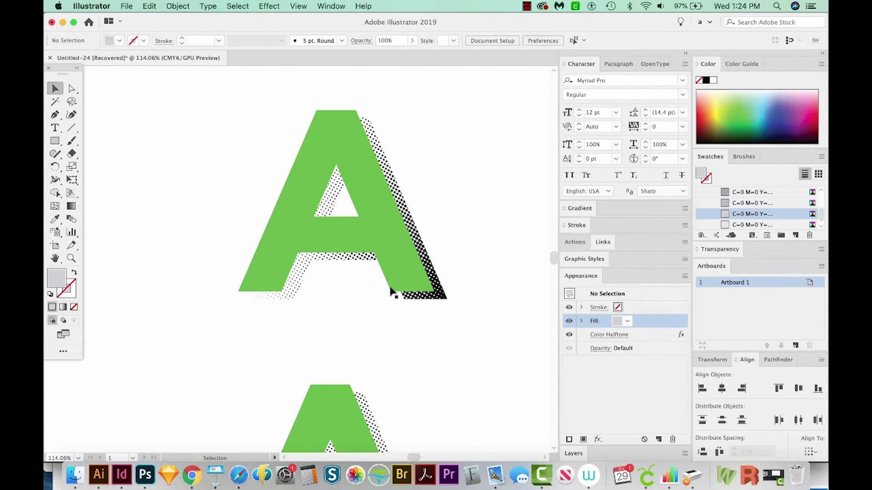
Hide the green A and select the gradient halftone A beneath it
left_click(379, 180)
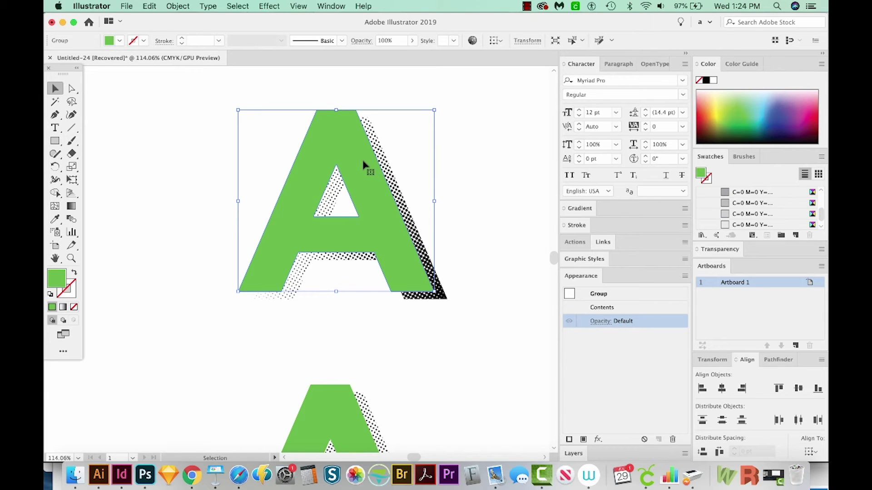
key("Delete")
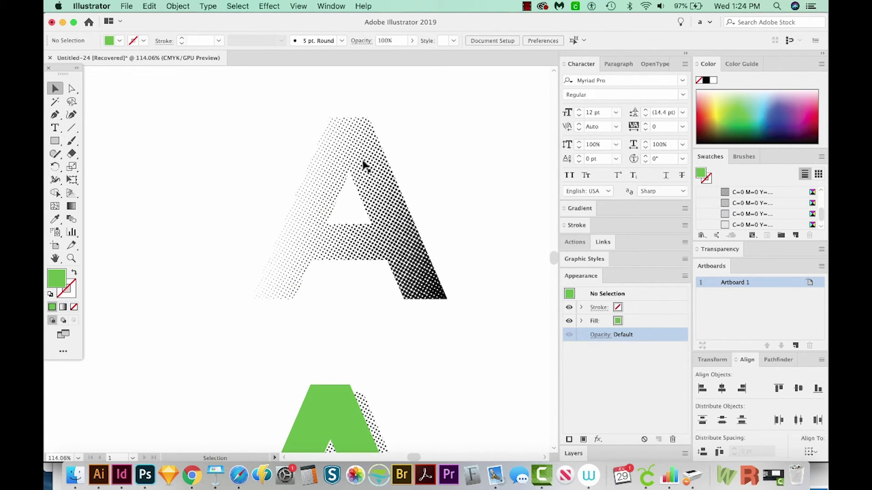
left_click(366, 166)
left_click(438, 238)
left_click(395, 246)
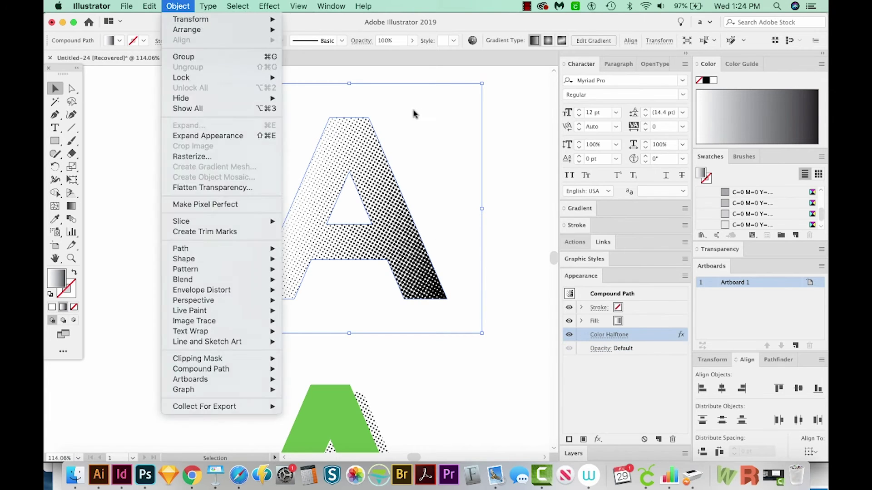
Rasterize the halftone A as a CMYK image at High (300 ppi)
left_click(412, 113)
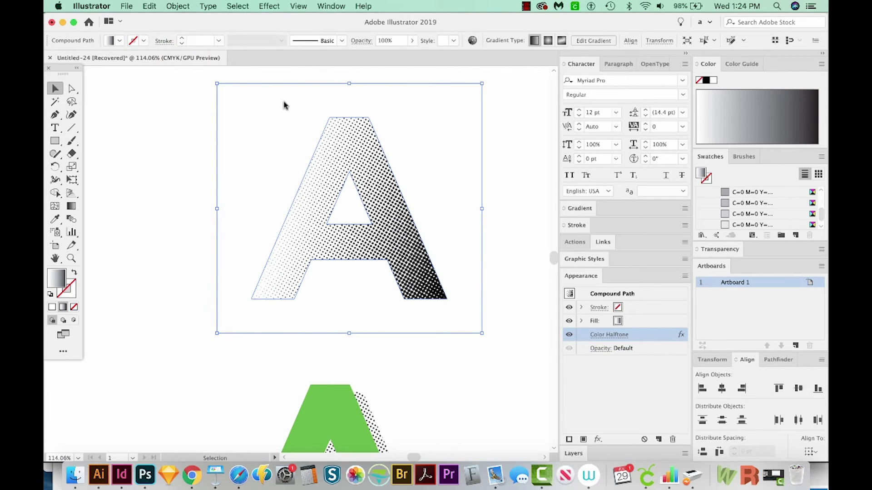
left_click(177, 6)
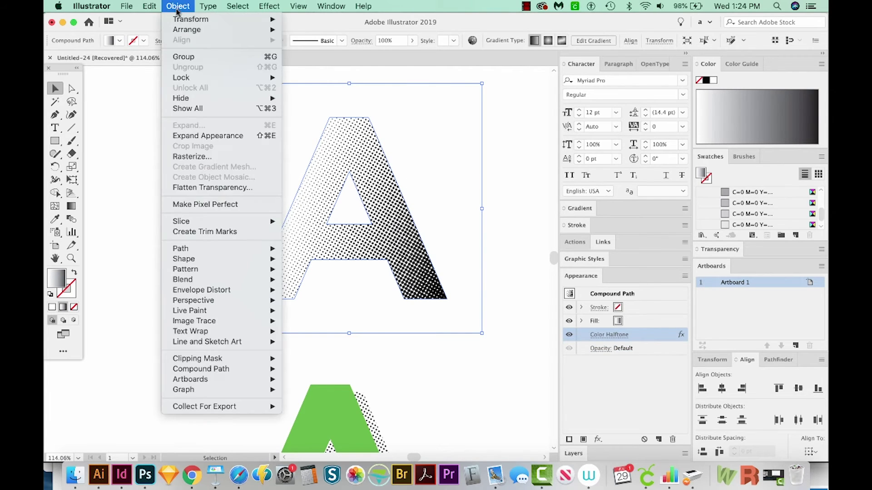
left_click(242, 157)
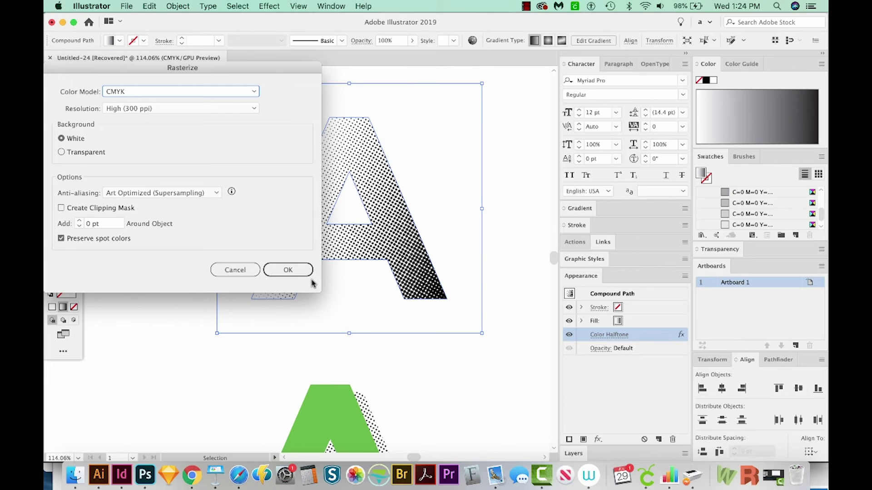
left_click(295, 271)
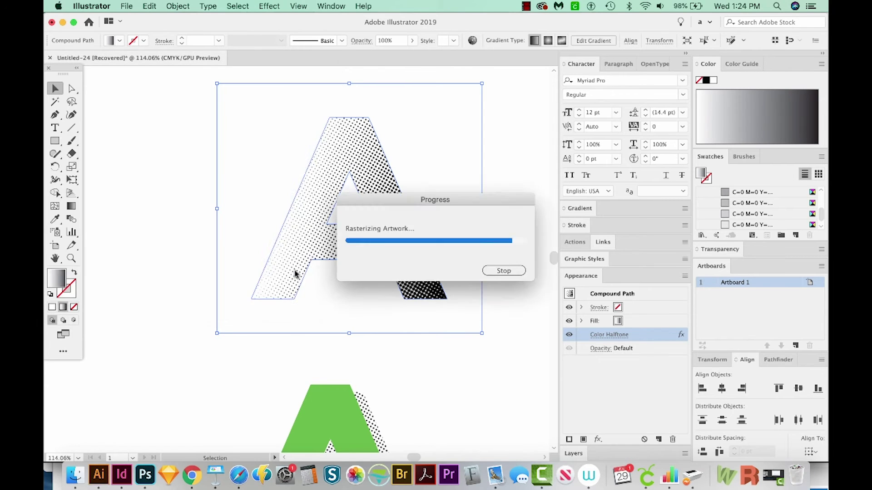
Inspect the rasterized dots up close, then Image Trace the A with the Default preset
key("z")
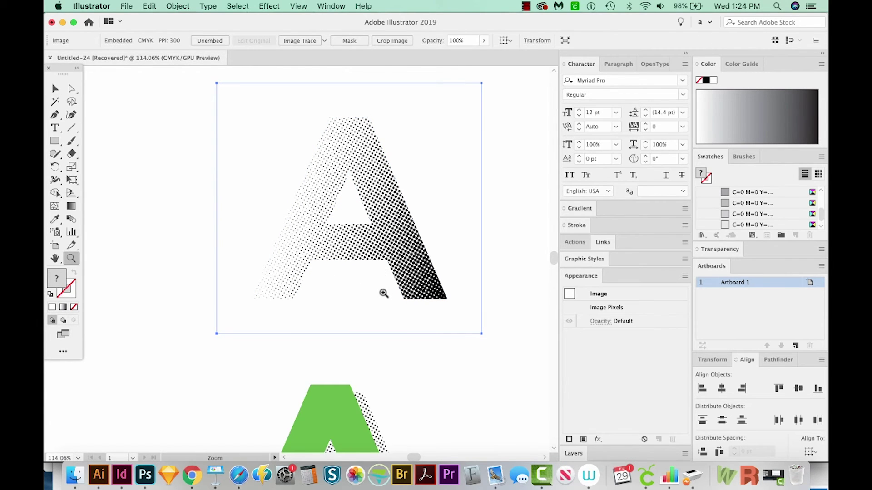
left_click(435, 241)
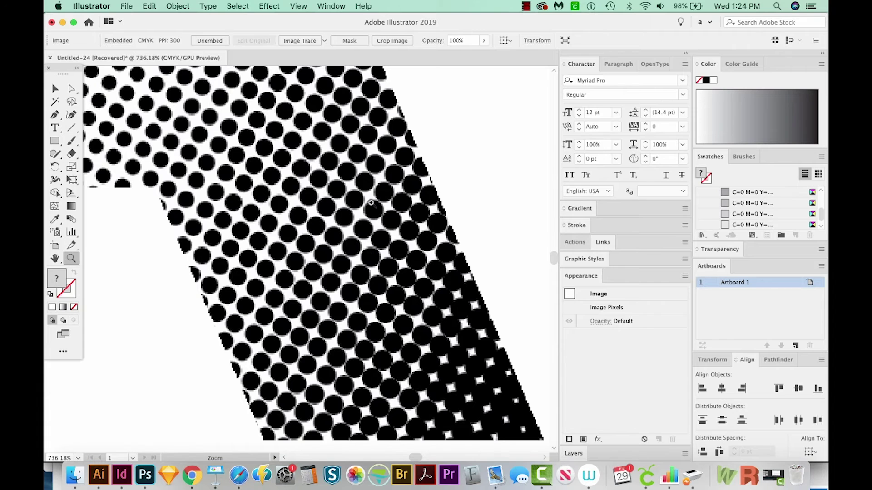
left_click(378, 248, "alt")
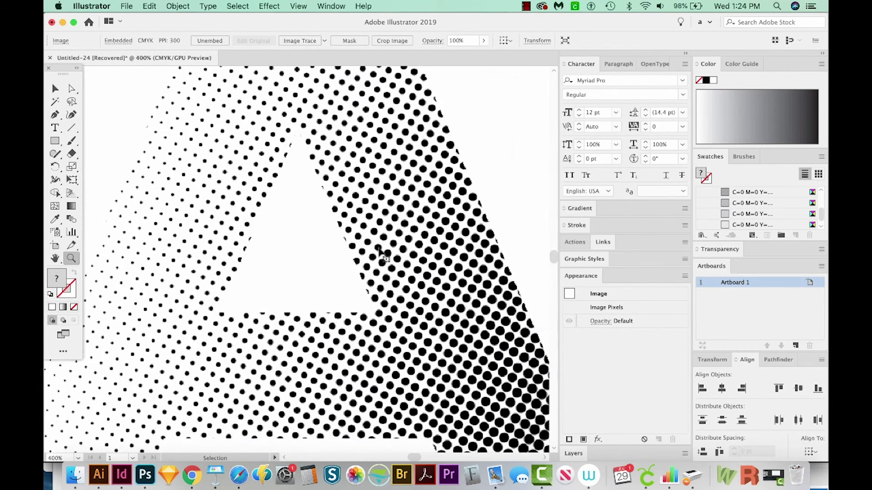
left_click(378, 248, "alt")
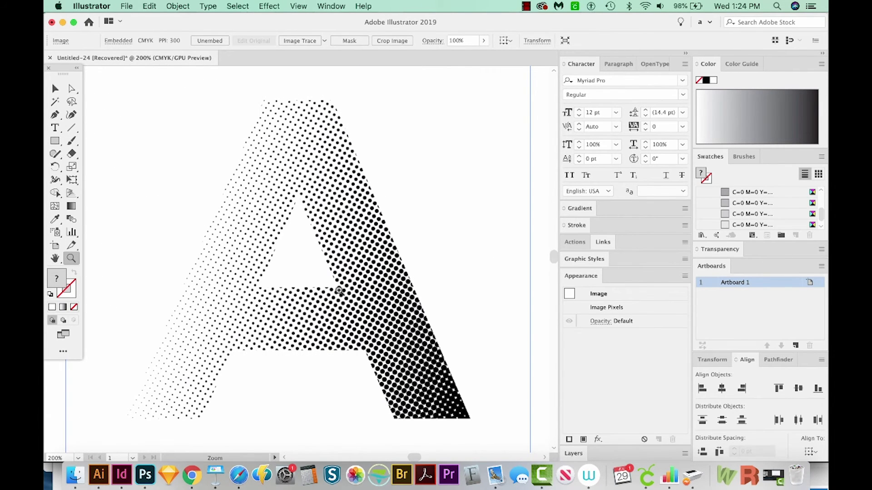
key("v")
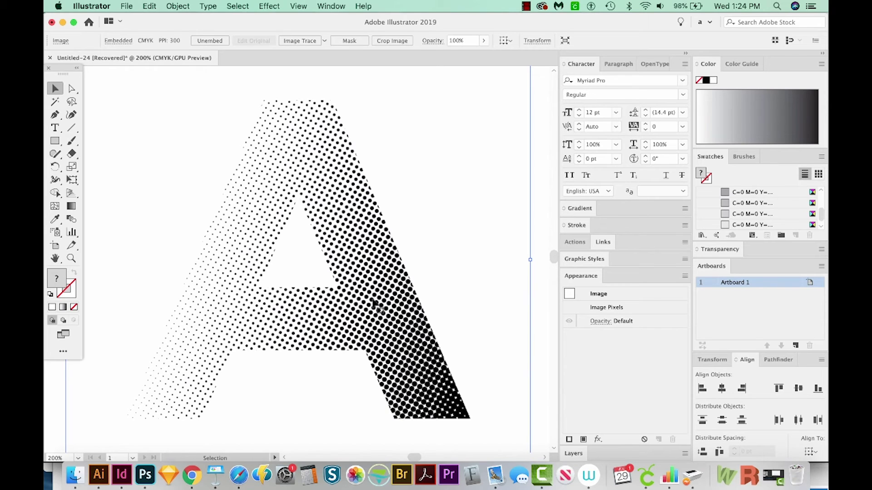
left_click(297, 41)
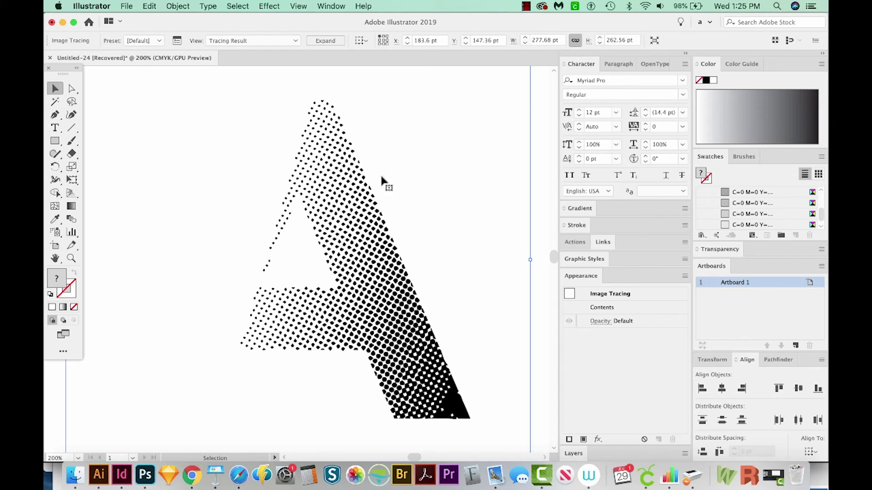
In the Image Trace advanced settings, set Threshold 196, Paths 96% and Noise 1 px
left_click(176, 41)
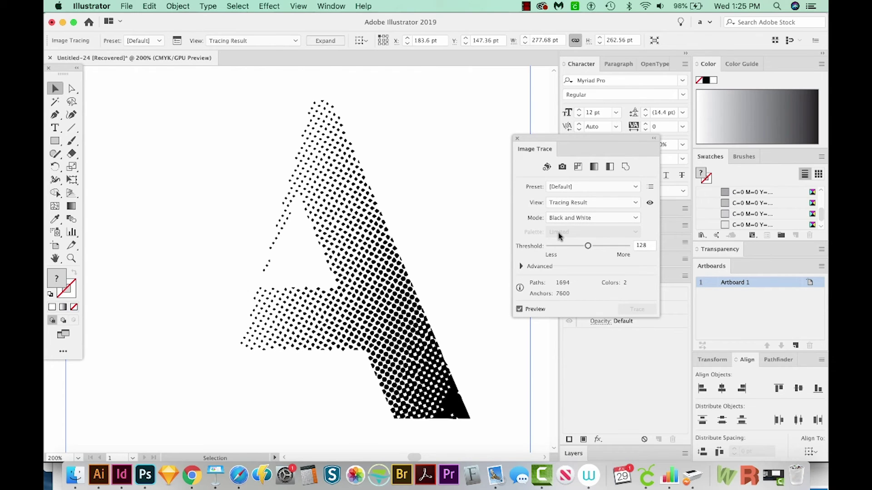
left_click(521, 267)
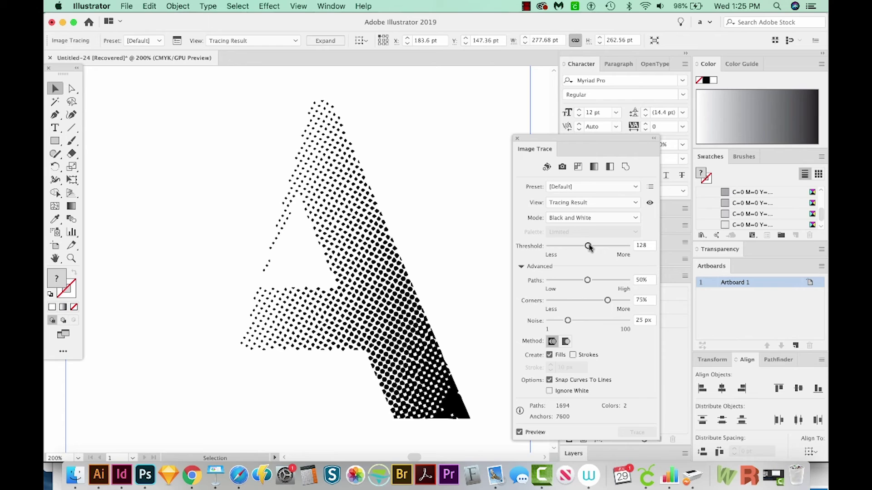
left_click_drag(589, 247, 608, 247)
left_click_drag(587, 280, 642, 282)
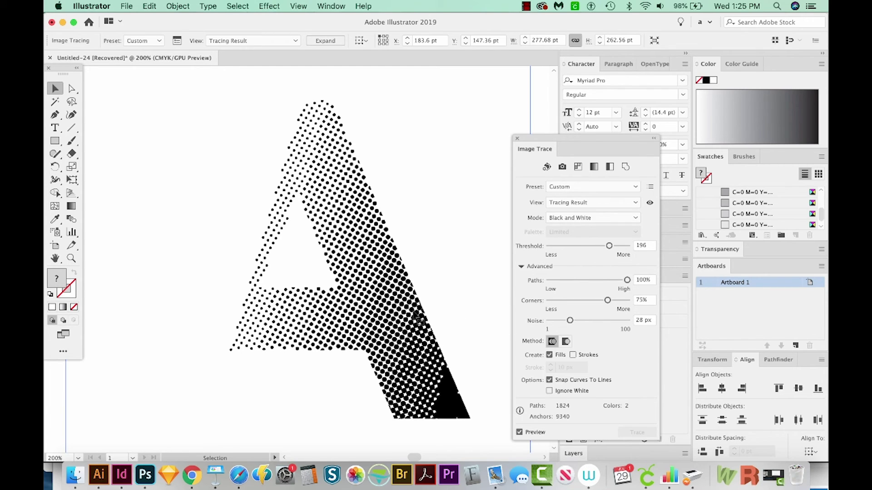
left_click_drag(629, 281, 625, 281)
left_click_drag(573, 323, 528, 318)
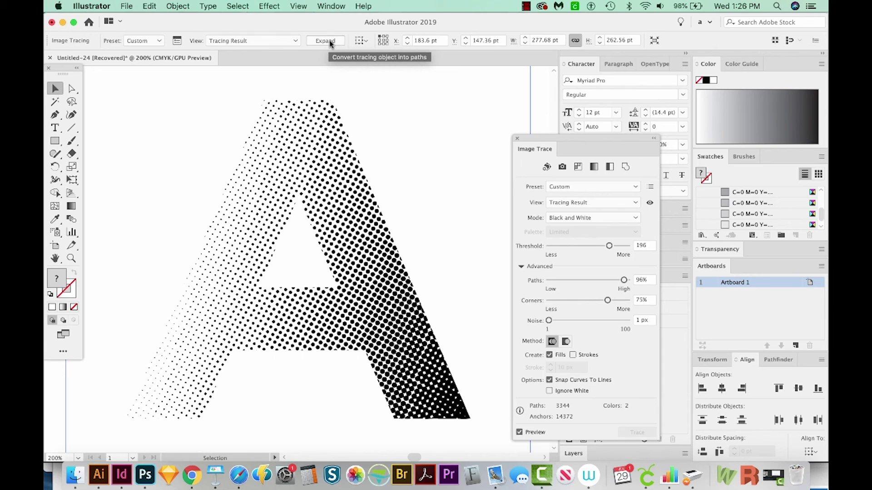
Expand the halftone A trace into editable vector dots
left_click(329, 6)
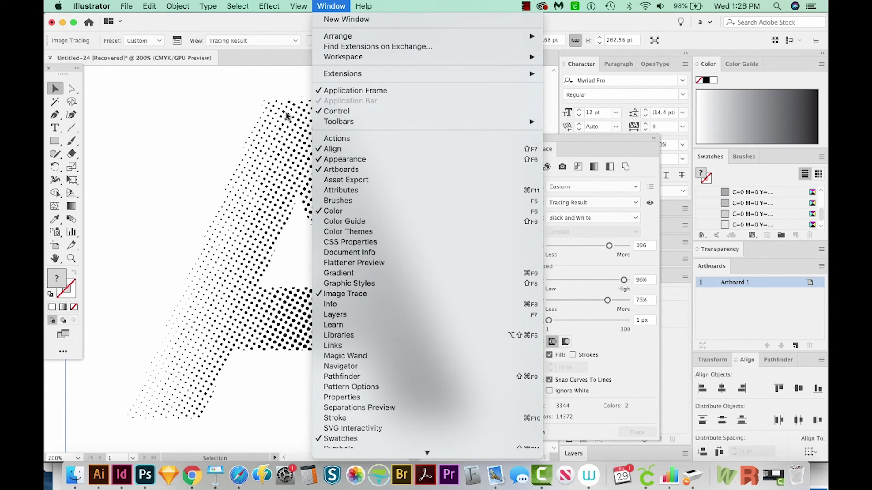
left_click(250, 133)
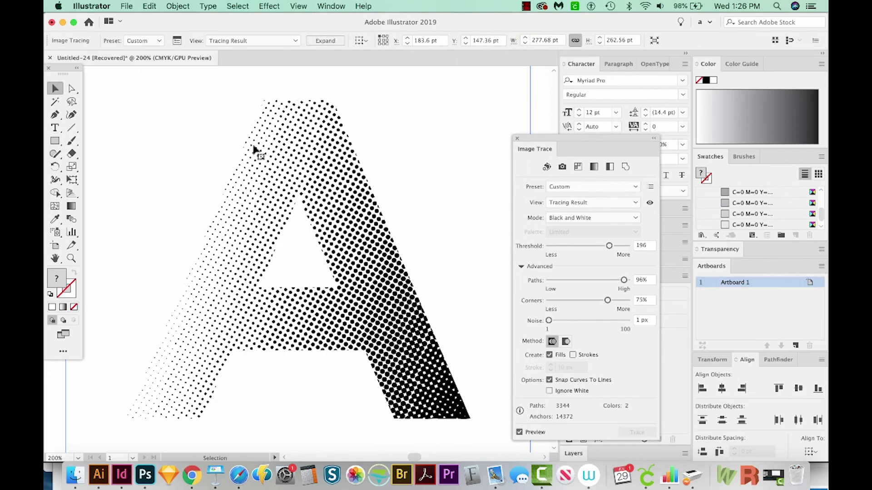
left_click(325, 41)
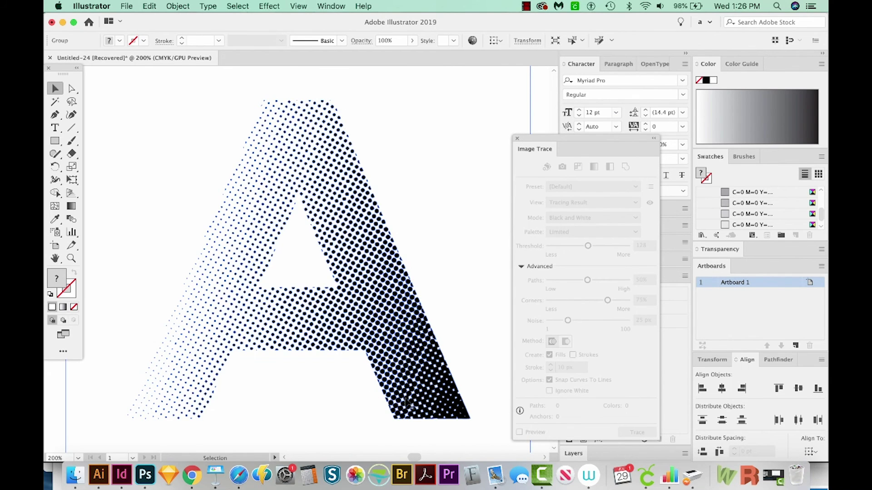
left_click(447, 165)
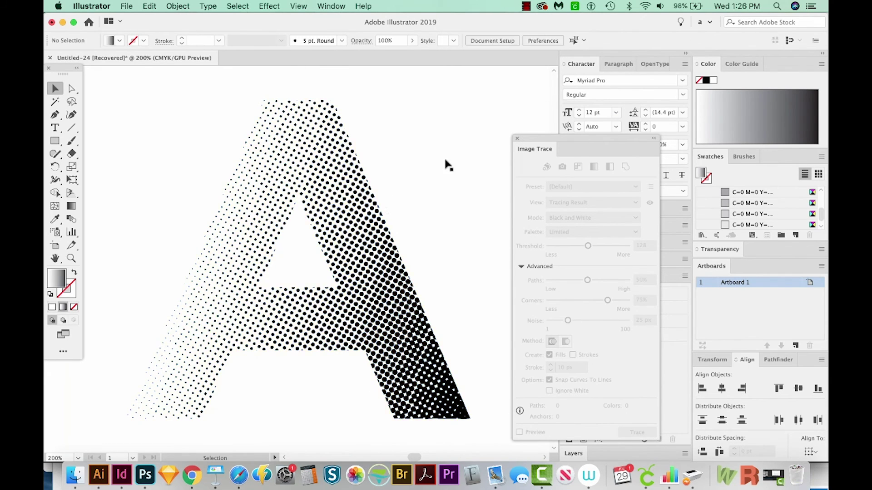
key("super+a")
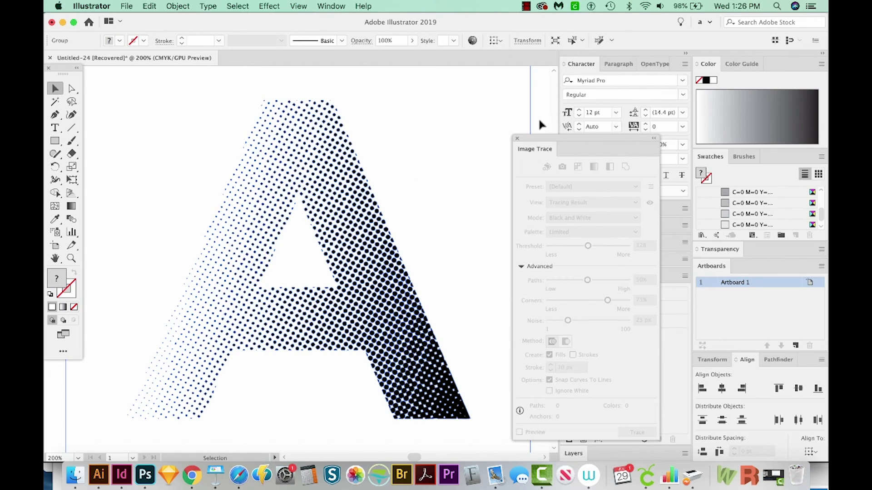
Select matching dots with the Magic Wand, then reselect the whole dot group
left_click(540, 125)
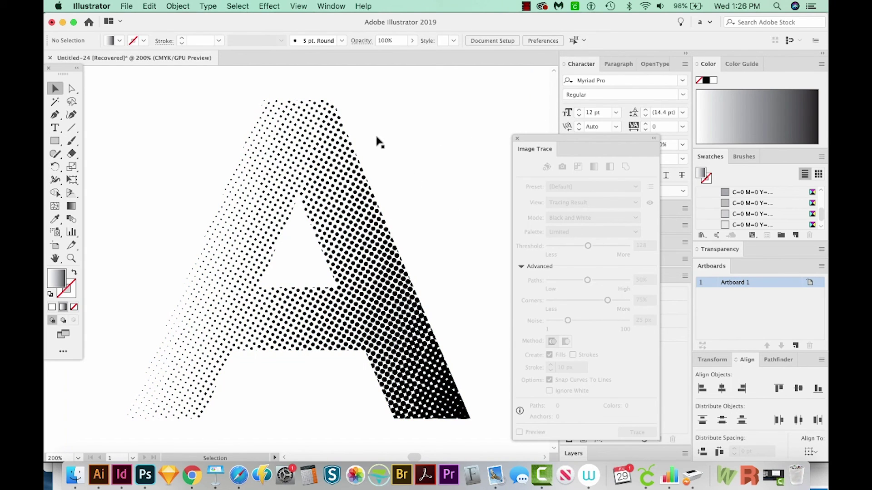
key("y")
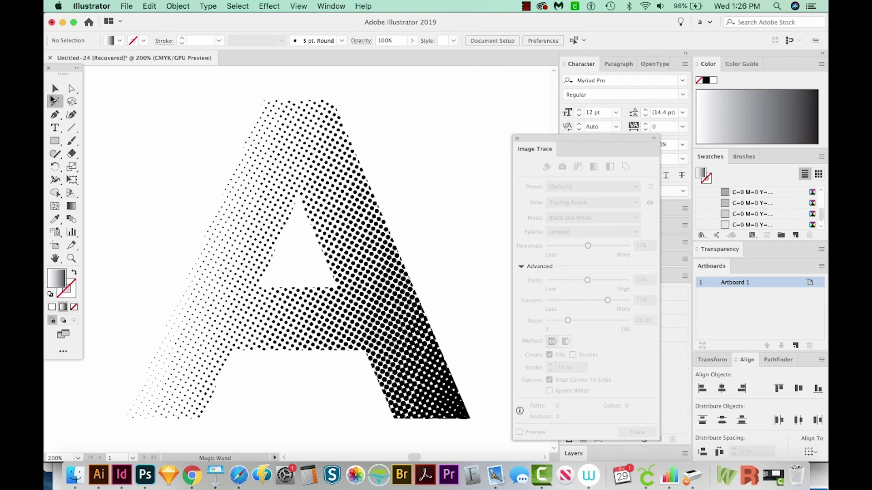
left_click(395, 162)
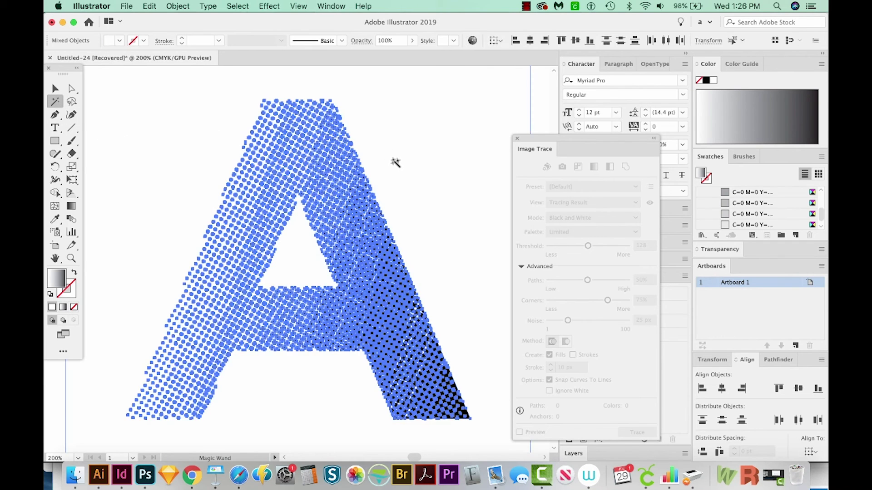
key("super+shift+a")
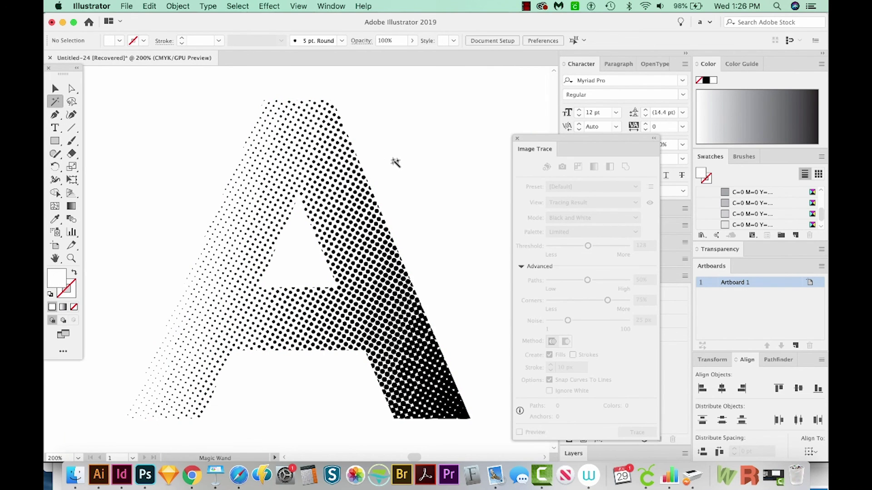
key("v")
left_click(391, 293)
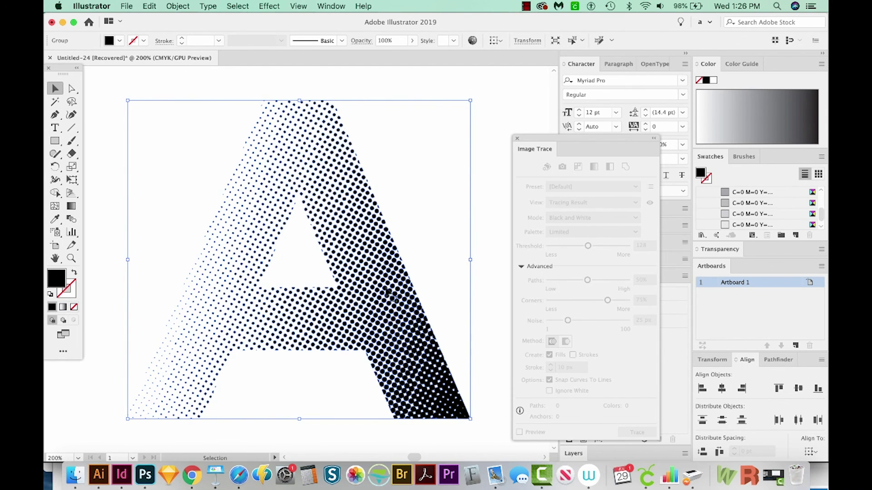
key("super+minus")
key("super+minus")
key("super+minus")
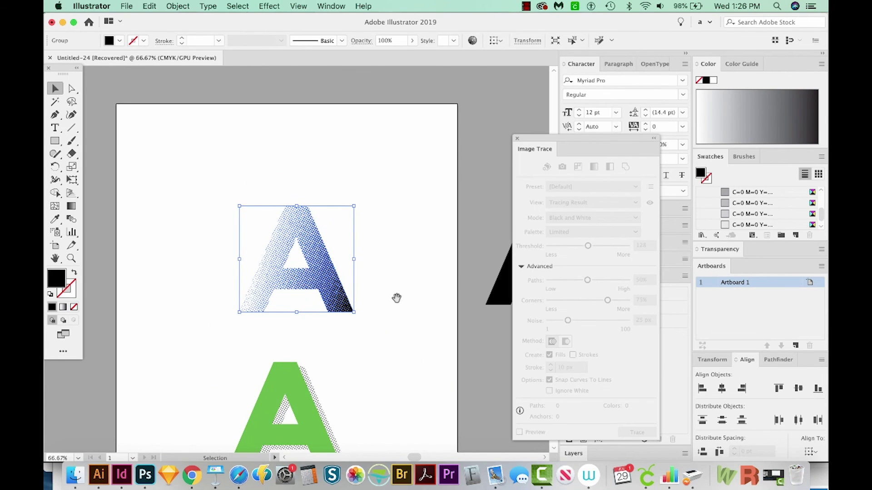
Restore the green A with Object > Show All, then select the lower A's shadow
left_click_drag(397, 298, 406, 251)
left_click(406, 251)
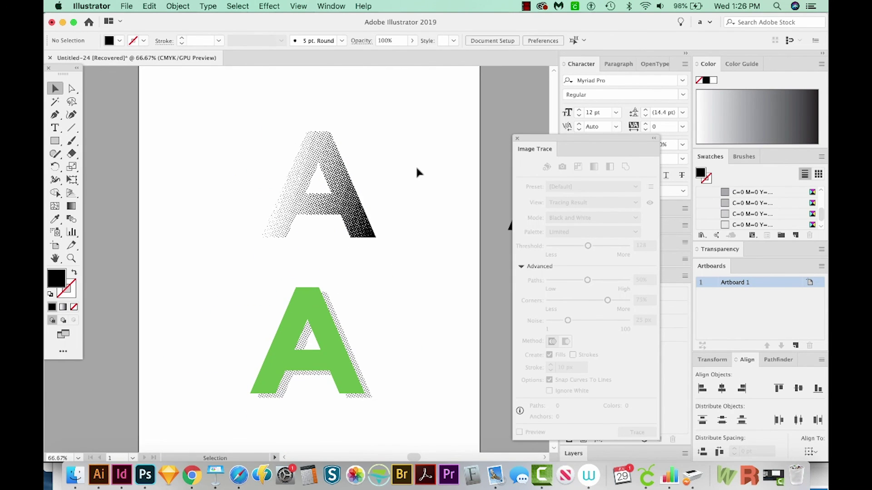
left_click(180, 6)
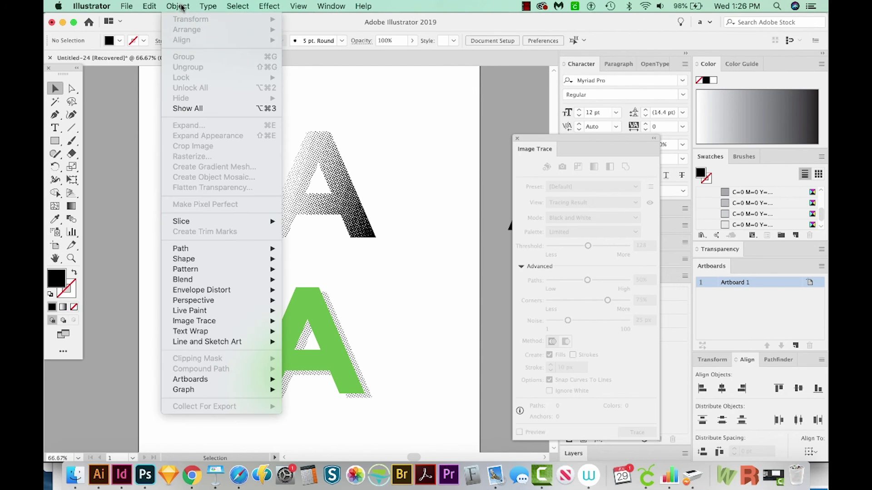
left_click(210, 110)
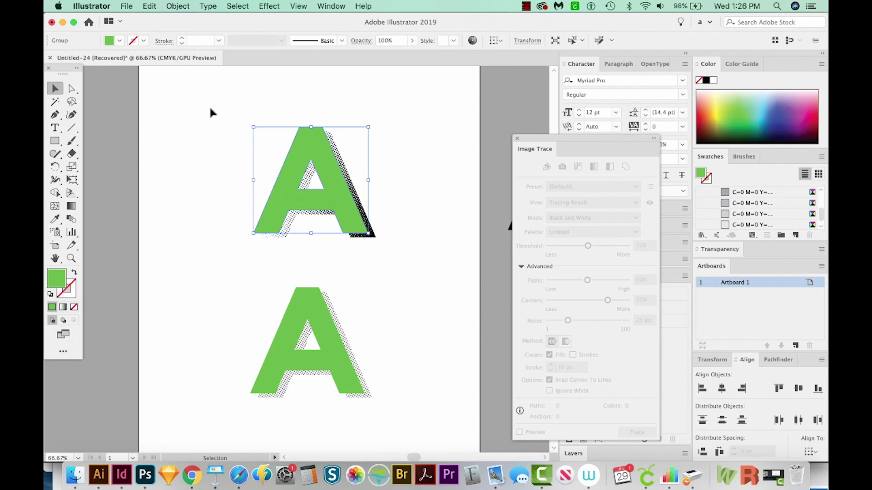
left_click(383, 300)
left_click(378, 405)
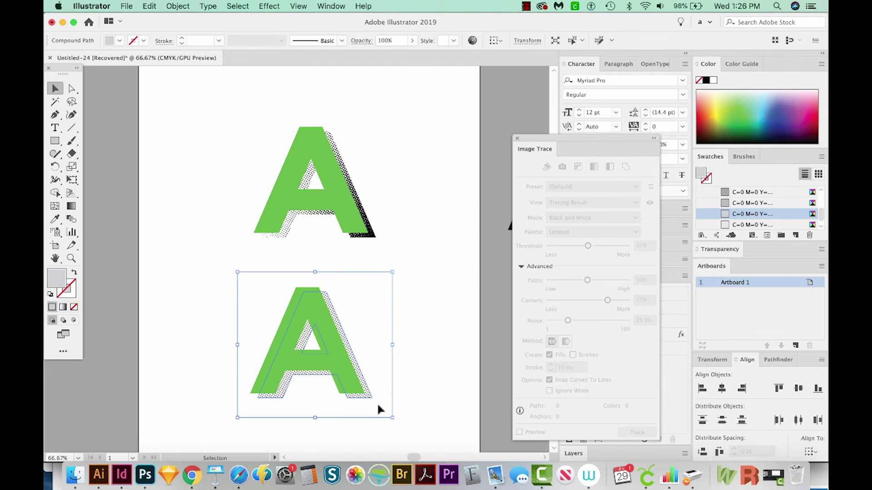